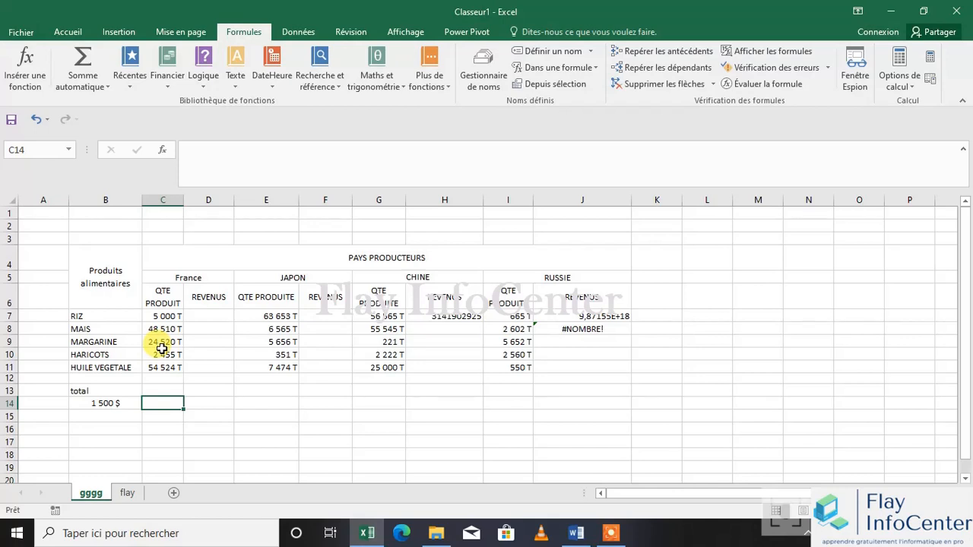
- Total the France quantities C7:C11 in cell C13 with the SOMME function
{"action": "left_click", "coordinate": [165, 389]}
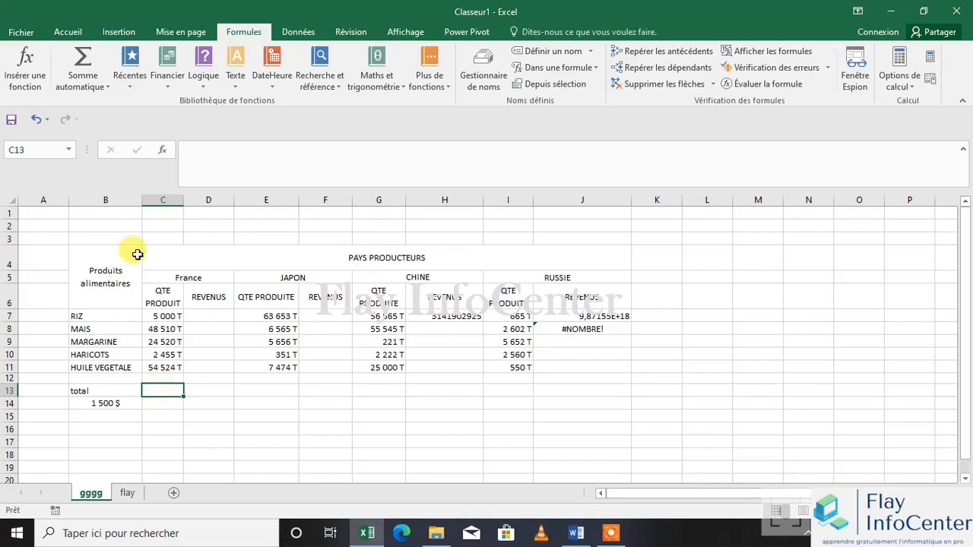
{"action": "left_click", "coordinate": [73, 57]}
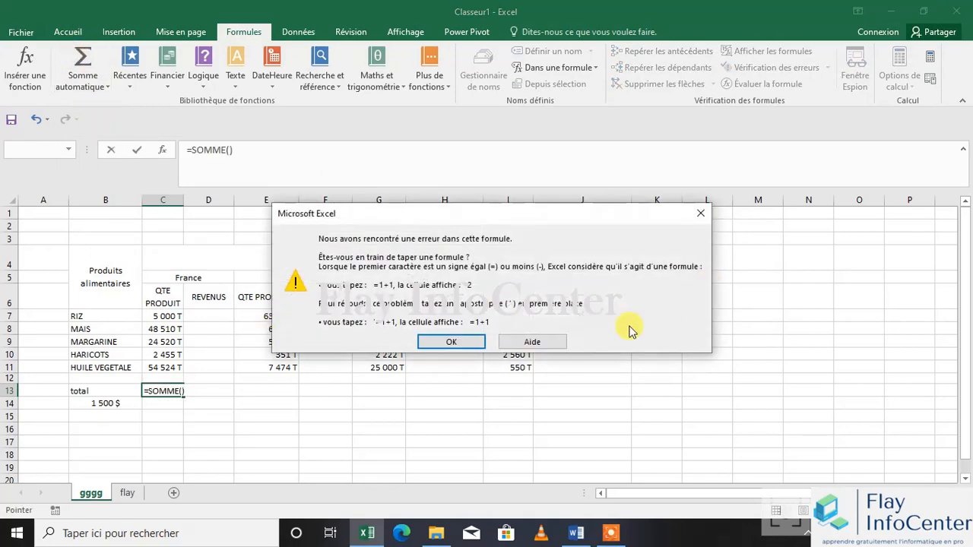
{"action": "left_click", "coordinate": [701, 213]}
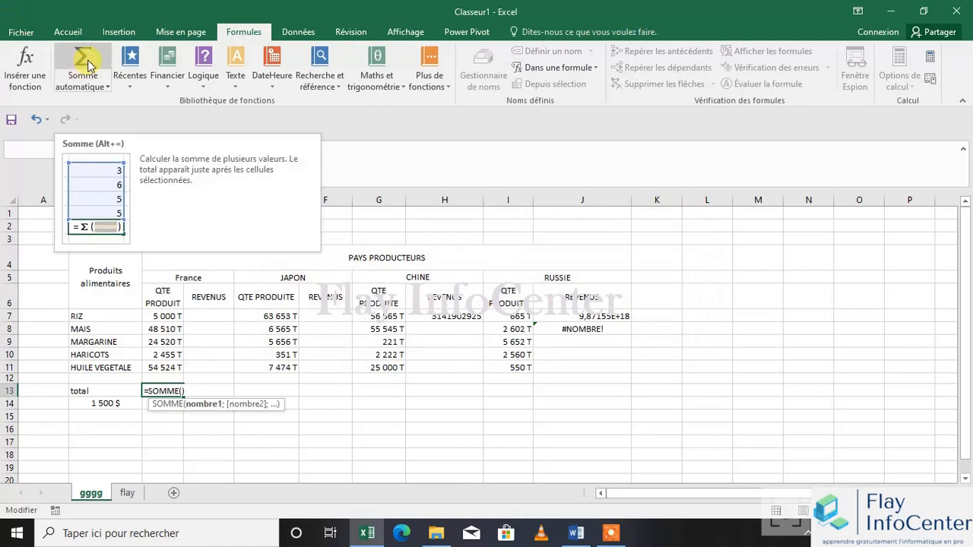
{"action": "left_click", "coordinate": [87, 64]}
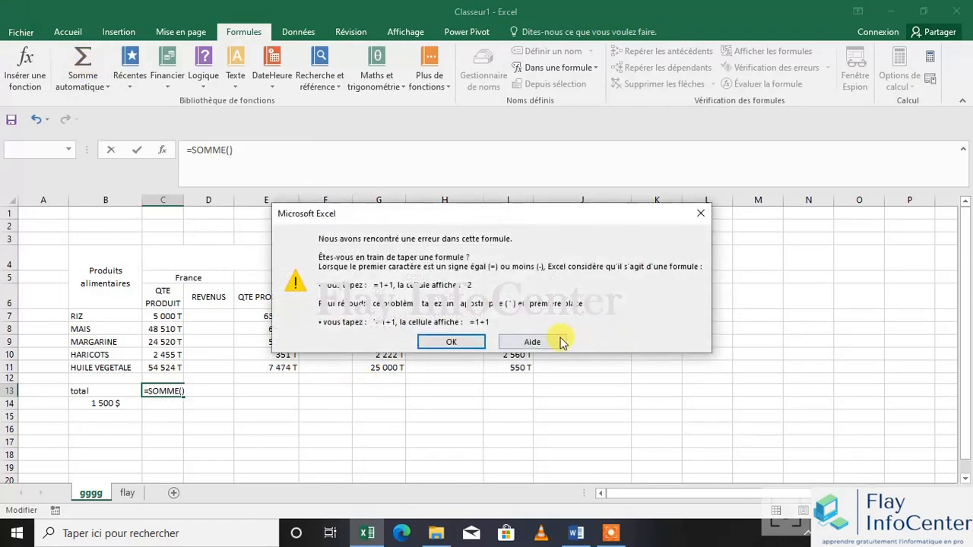
{"action": "left_click", "coordinate": [704, 220]}
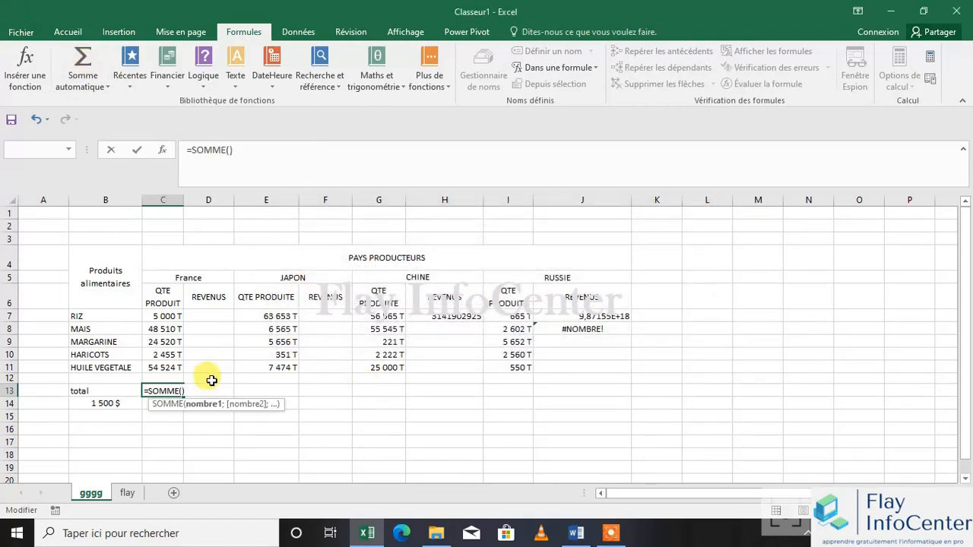
{"action": "left_click_drag", "start_coordinate": [165, 320], "coordinate": [162, 365]}
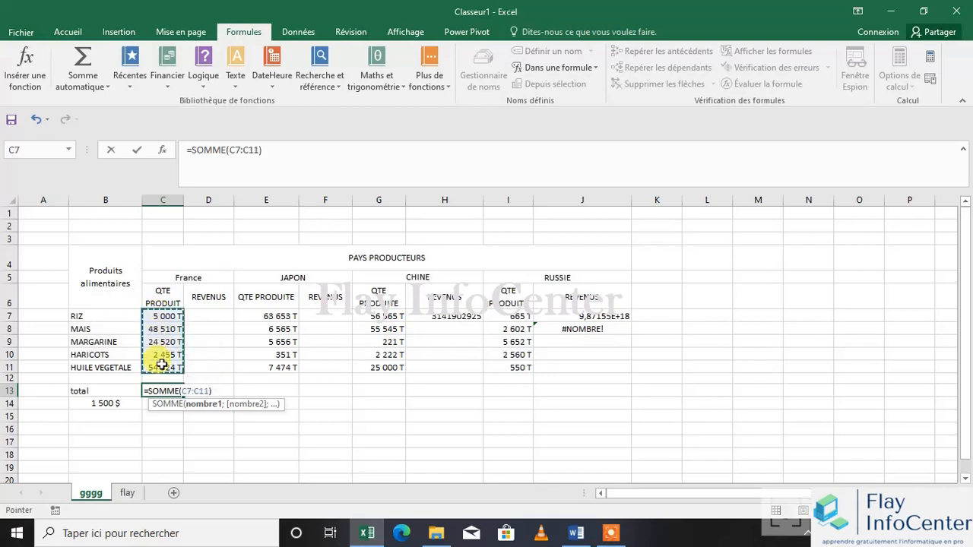
{"action": "key", "text": "Return"}
{"action": "left_click", "coordinate": [162, 377]}
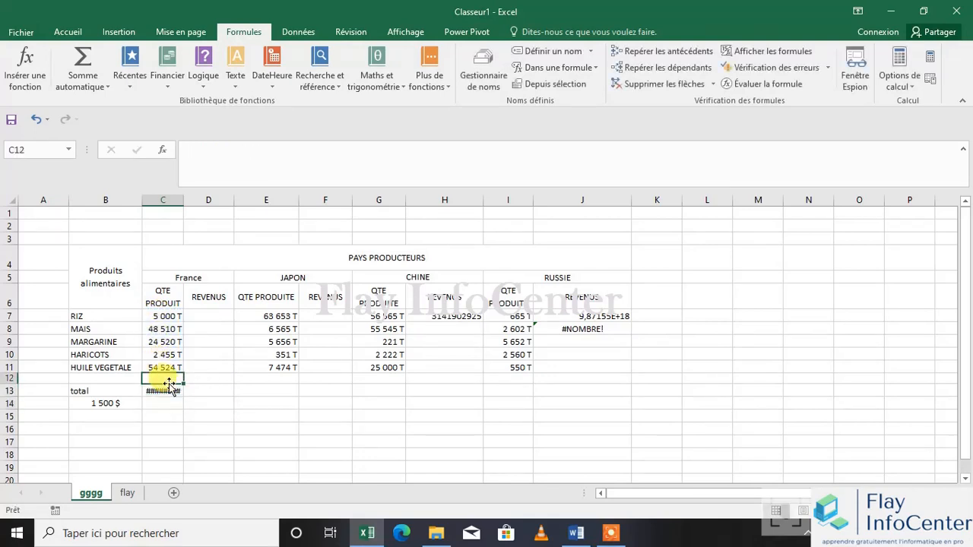
- Widen column C enough to show the full total in C13, and select that total
{"action": "left_click_drag", "start_coordinate": [184, 200], "coordinate": [204, 204]}
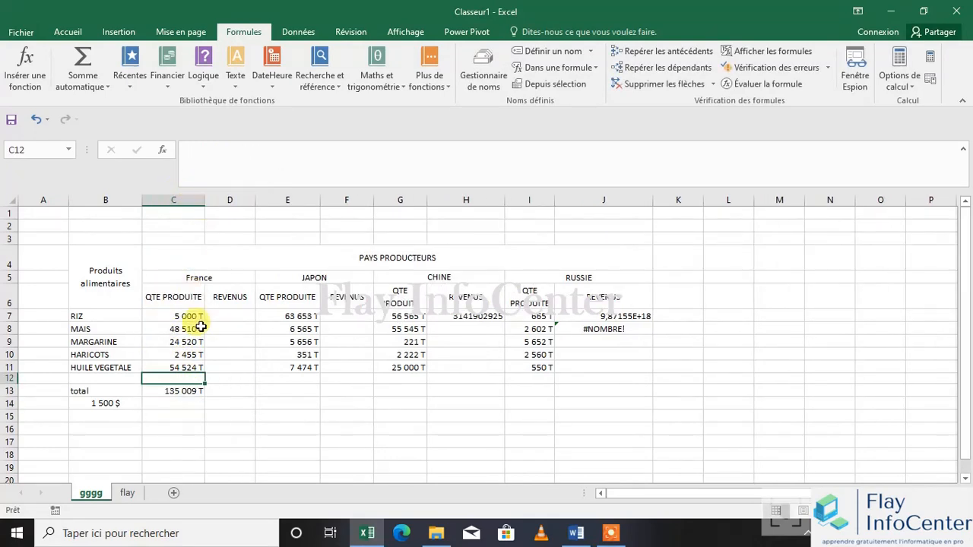
{"action": "left_click", "coordinate": [179, 399]}
{"action": "left_click", "coordinate": [180, 391]}
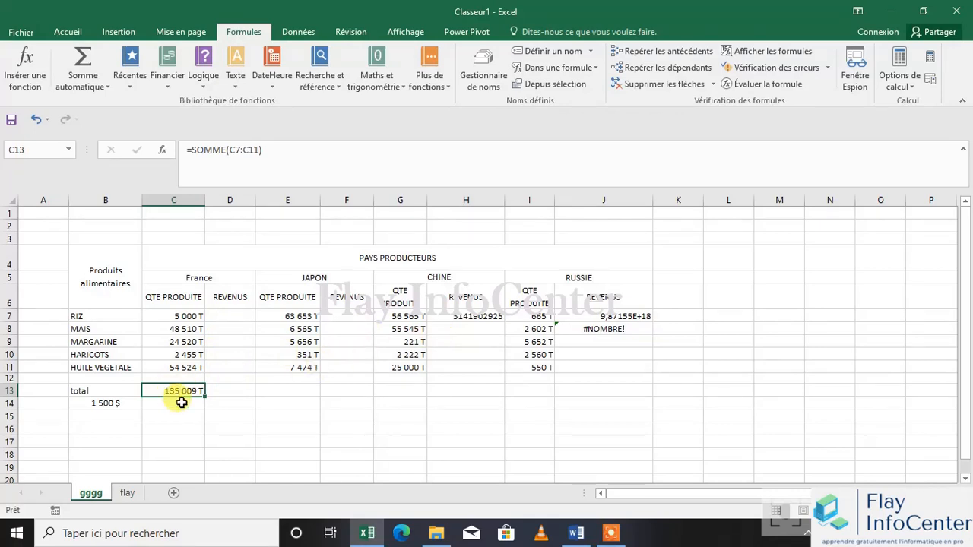
{"action": "left_click", "coordinate": [235, 389]}
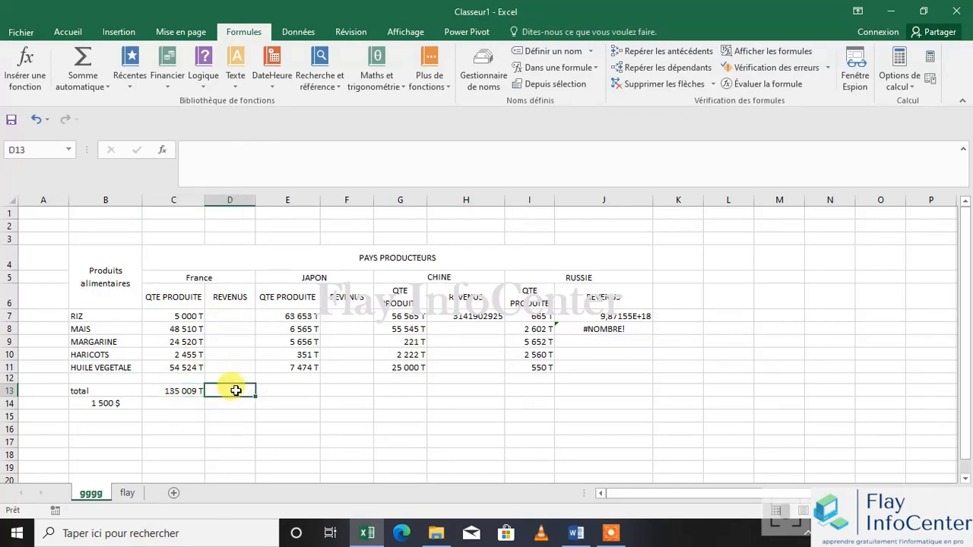
{"action": "left_click", "coordinate": [289, 391]}
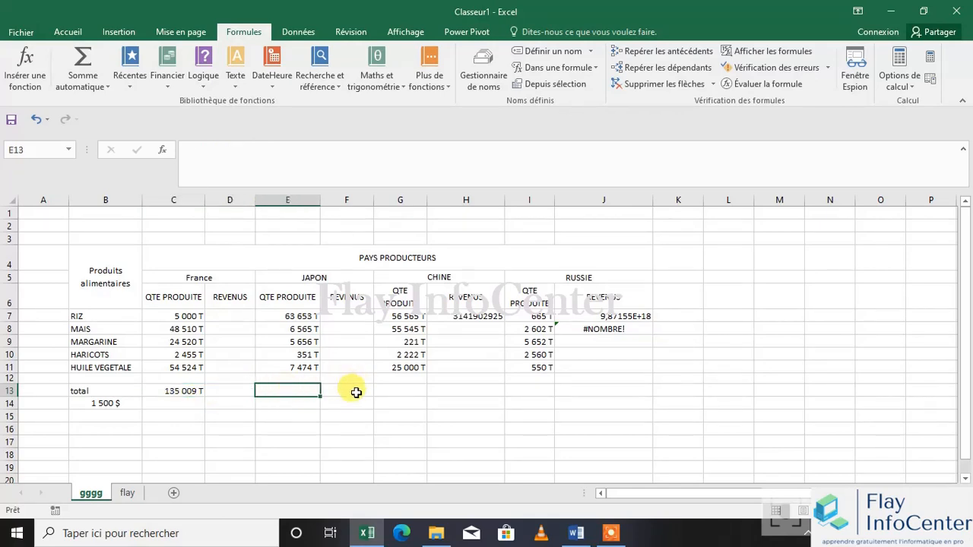
{"action": "left_click", "coordinate": [352, 390]}
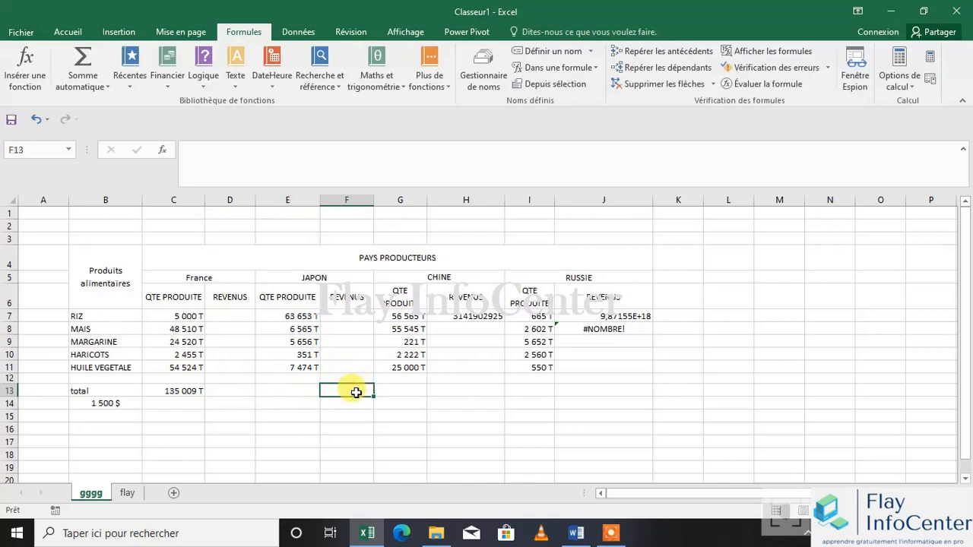
{"action": "left_click", "coordinate": [407, 389]}
{"action": "left_click", "coordinate": [463, 390]}
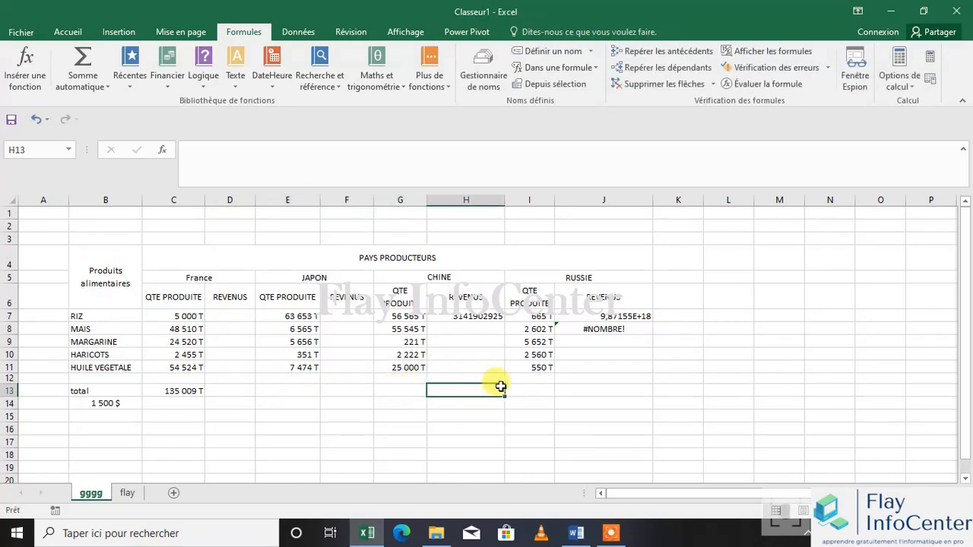
{"action": "left_click", "coordinate": [541, 391]}
{"action": "left_click", "coordinate": [593, 388]}
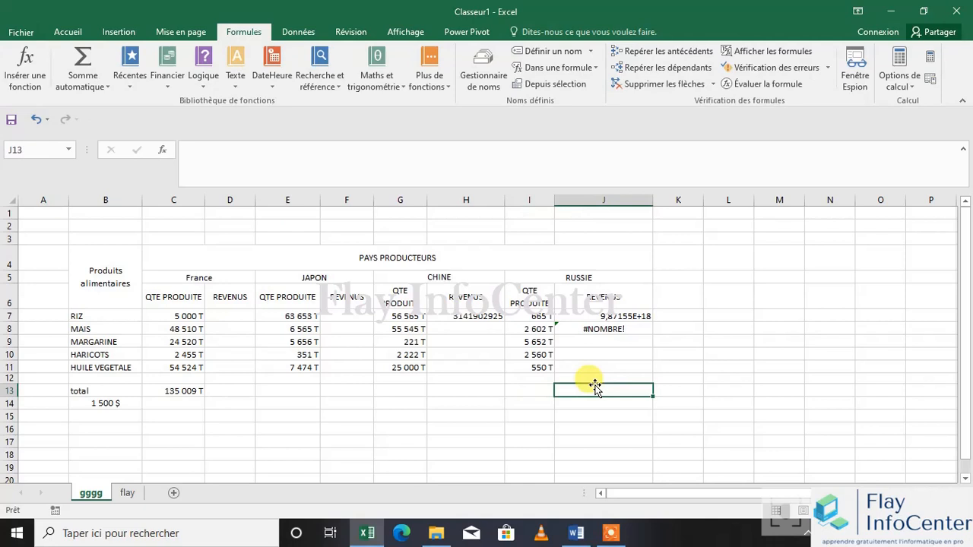
- Copy the SOMME formula from C13 across the total row through I13
{"action": "left_click", "coordinate": [184, 390]}
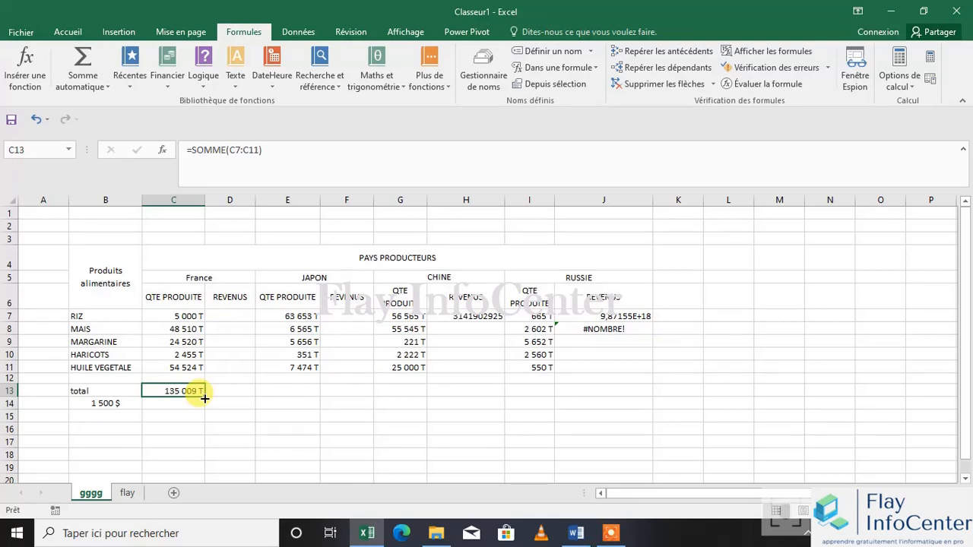
{"action": "mouse_move", "coordinate": [204, 398]}
{"action": "left_mouse_down"}
{"action": "mouse_move", "coordinate": [206, 457]}
{"action": "mouse_move", "coordinate": [188, 389]}
{"action": "mouse_move", "coordinate": [204, 397]}
{"action": "left_mouse_up"}
{"action": "left_click_drag", "start_coordinate": [205, 399], "coordinate": [535, 374]}
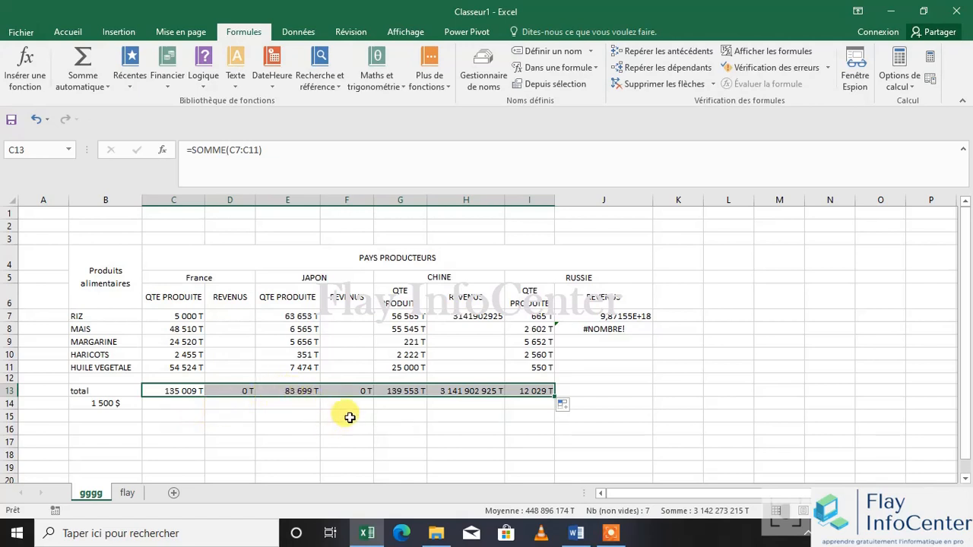
{"action": "left_click", "coordinate": [417, 392]}
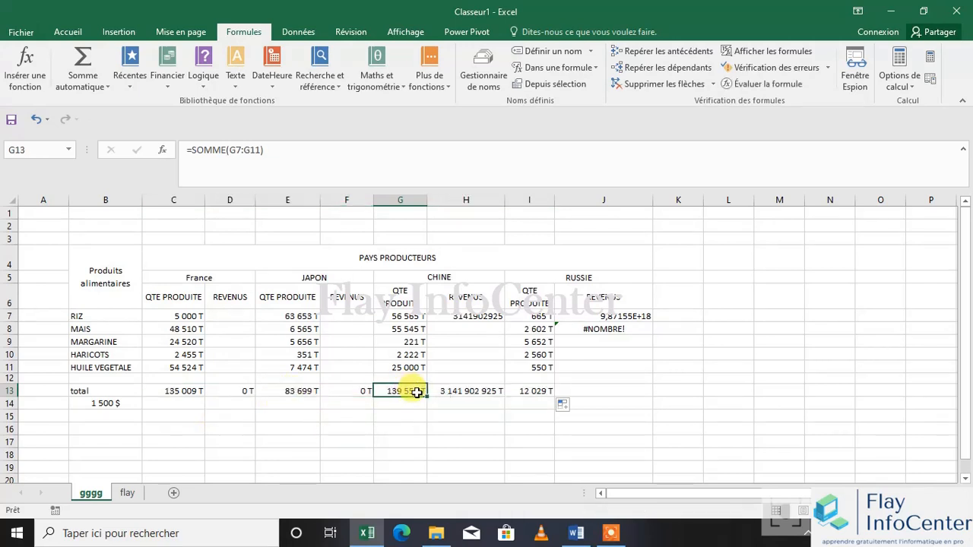
{"action": "left_click", "coordinate": [169, 394]}
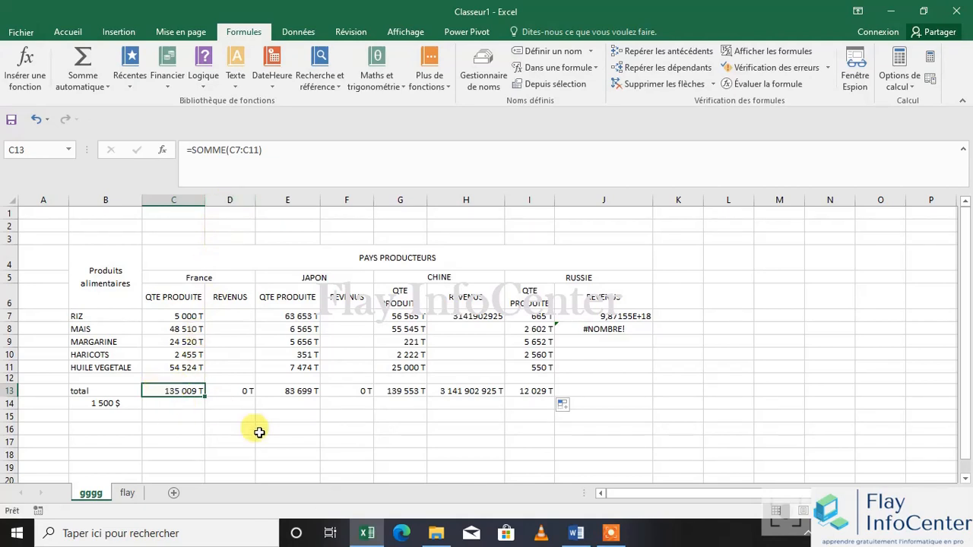
{"action": "left_click", "coordinate": [606, 535]}
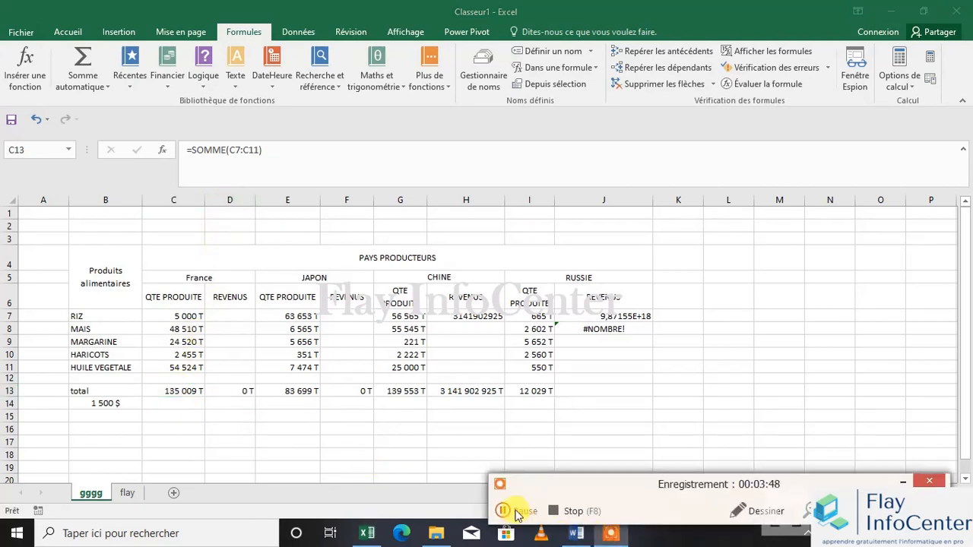
{"action": "left_click", "coordinate": [903, 483]}
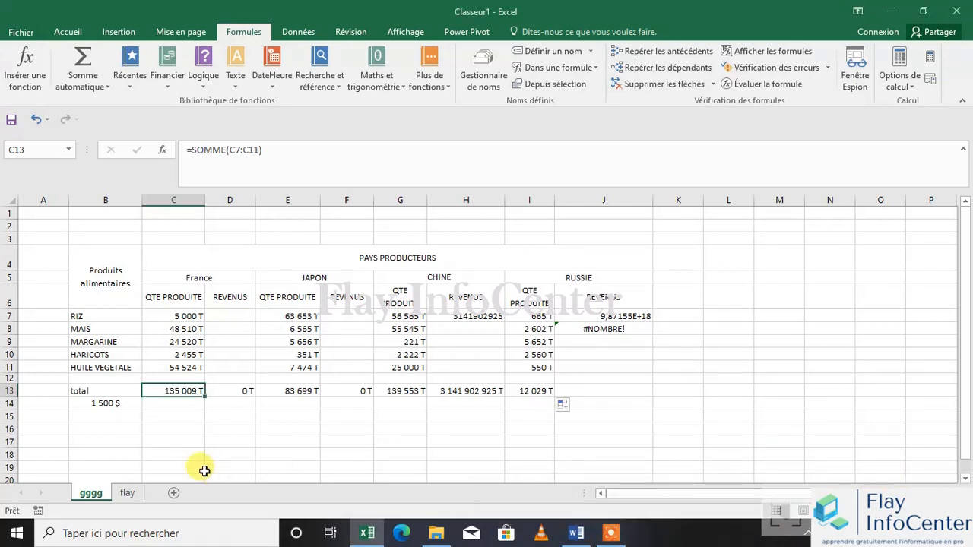
{"action": "left_click", "coordinate": [606, 535]}
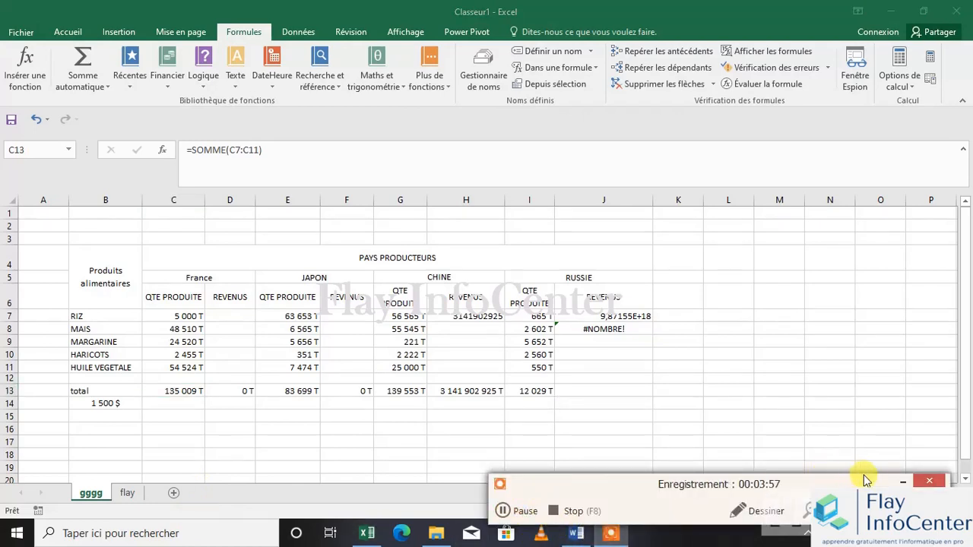
{"action": "left_click", "coordinate": [900, 484]}
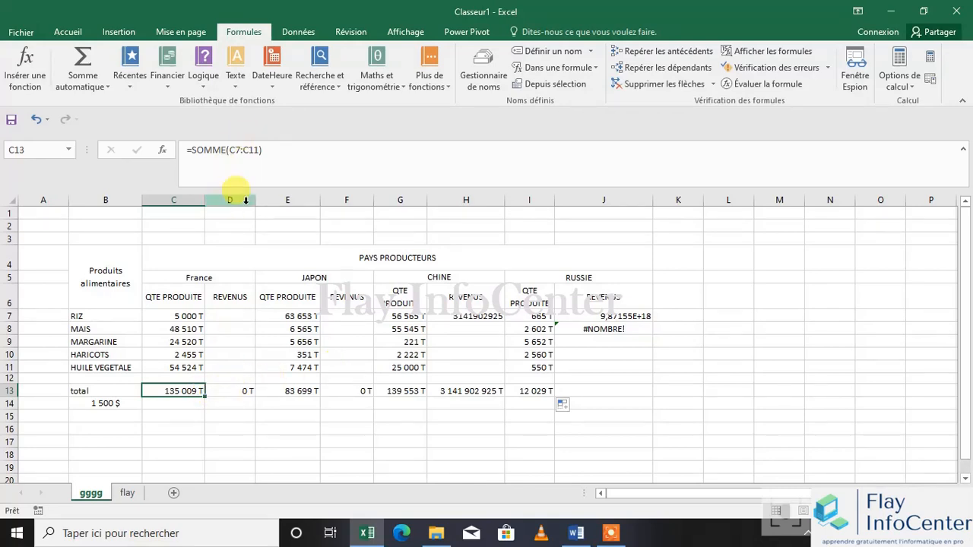
- Compare the relative cell references in the total formulas of C13, D13 and E13
{"action": "left_click", "coordinate": [242, 392]}
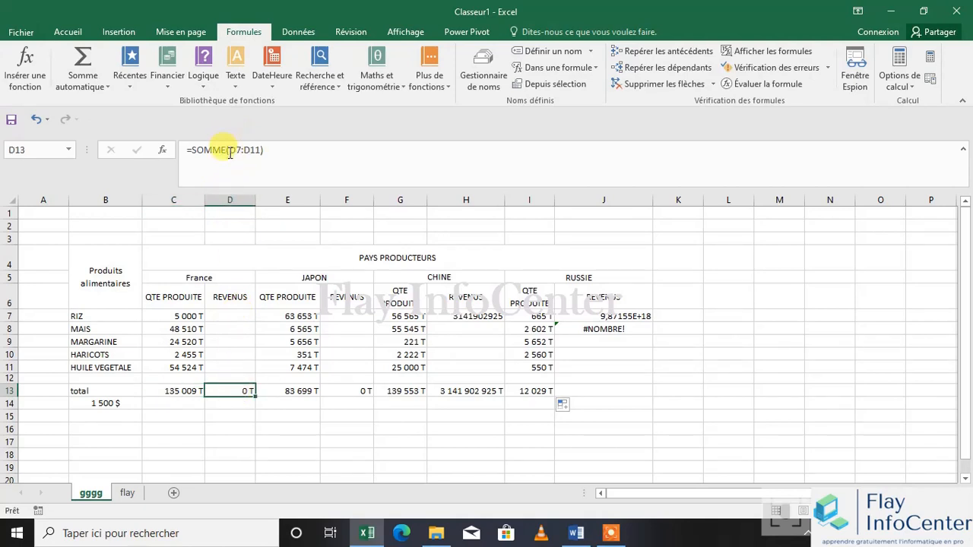
{"action": "left_click", "coordinate": [297, 391]}
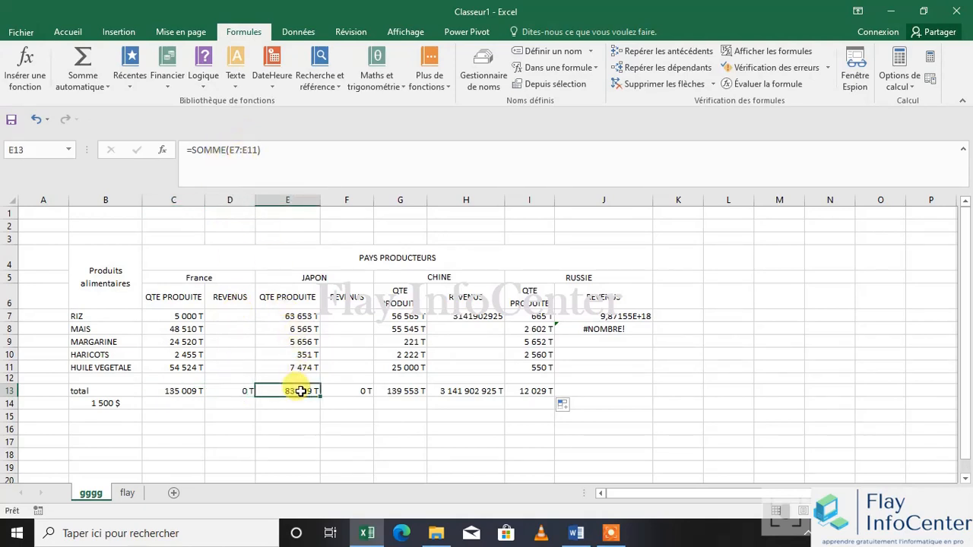
{"action": "left_click", "coordinate": [184, 393]}
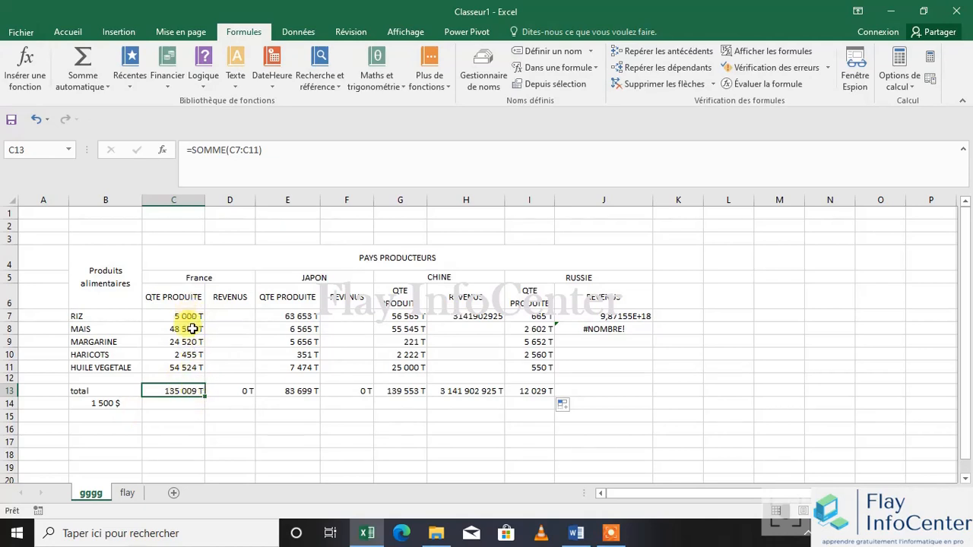
{"action": "left_click", "coordinate": [242, 390]}
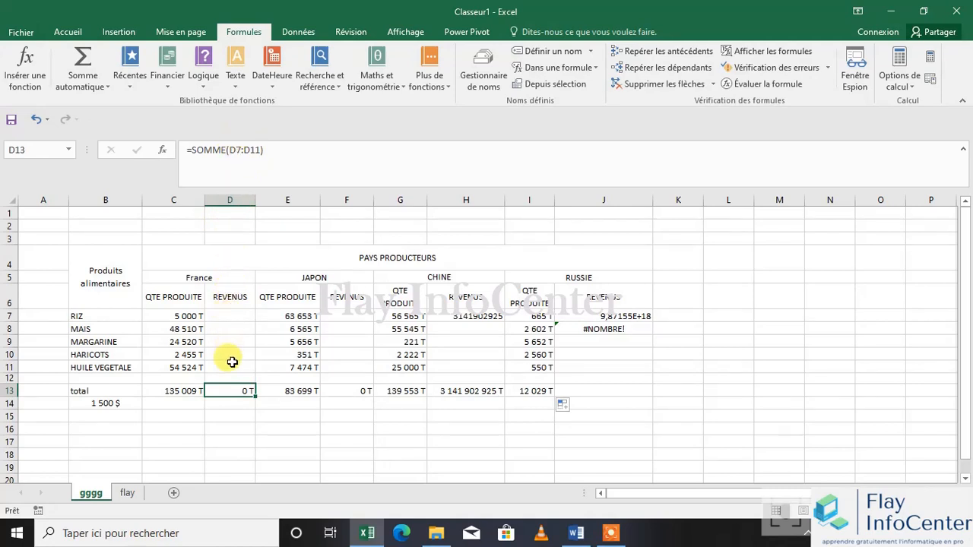
{"action": "left_click", "coordinate": [187, 390]}
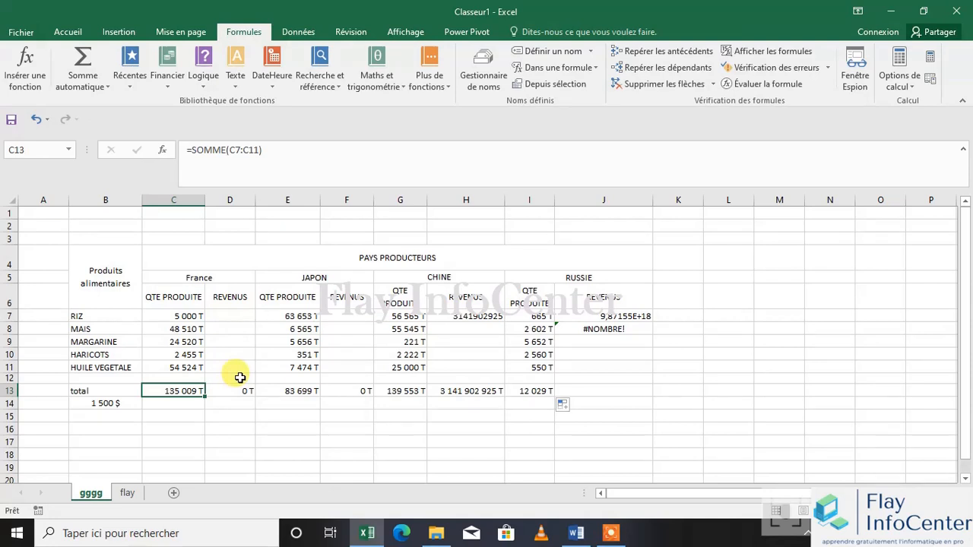
- Enter the formula =cellue_c7+E7 in D7, using the named cell C7, and fill it down to D8
{"action": "left_click", "coordinate": [227, 312]}
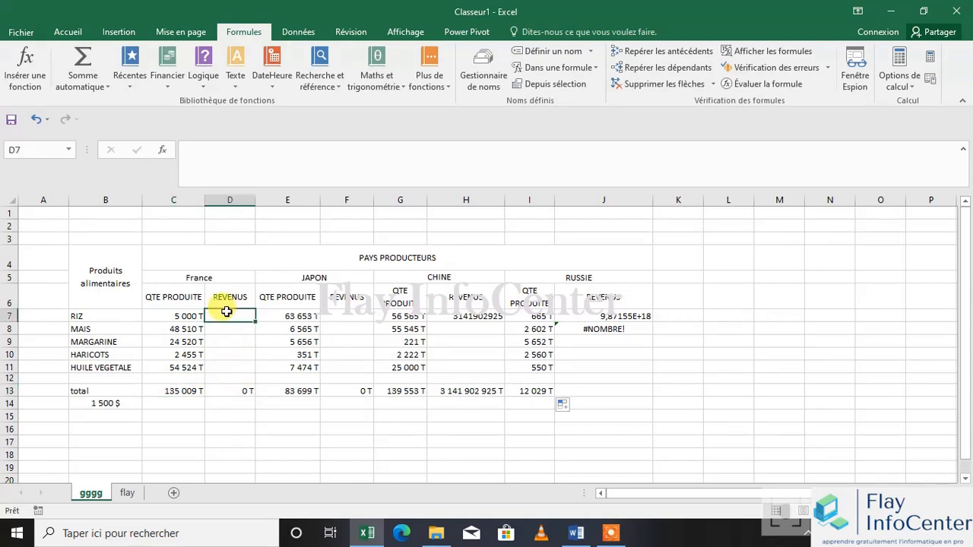
{"action": "type", "text": "="}
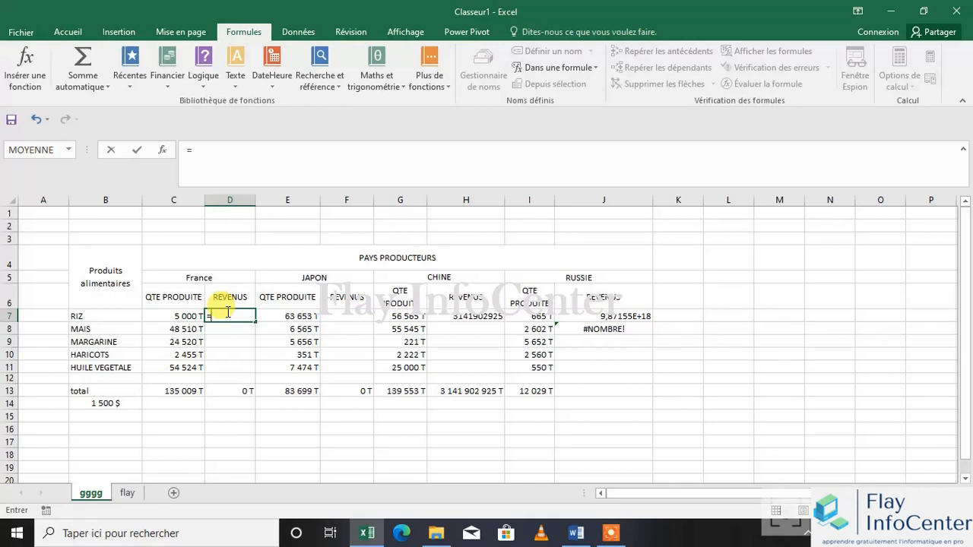
{"action": "type", "text": "somm"}
{"action": "key", "text": "BackSpace"}
{"action": "key", "text": "BackSpace"}
{"action": "key", "text": "BackSpace"}
{"action": "key", "text": "BackSpace"}
{"action": "left_click", "coordinate": [195, 312]}
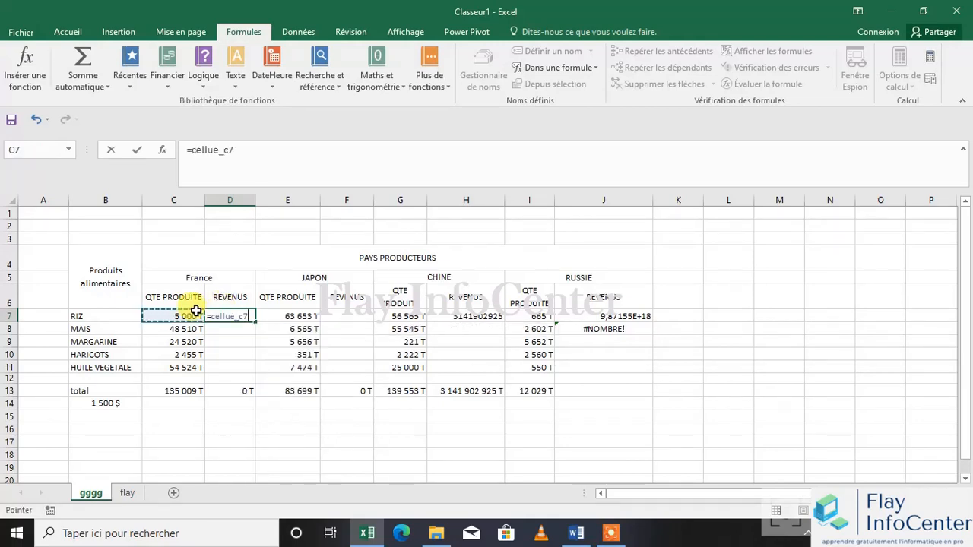
{"action": "type", "text": "+"}
{"action": "left_click", "coordinate": [287, 317]}
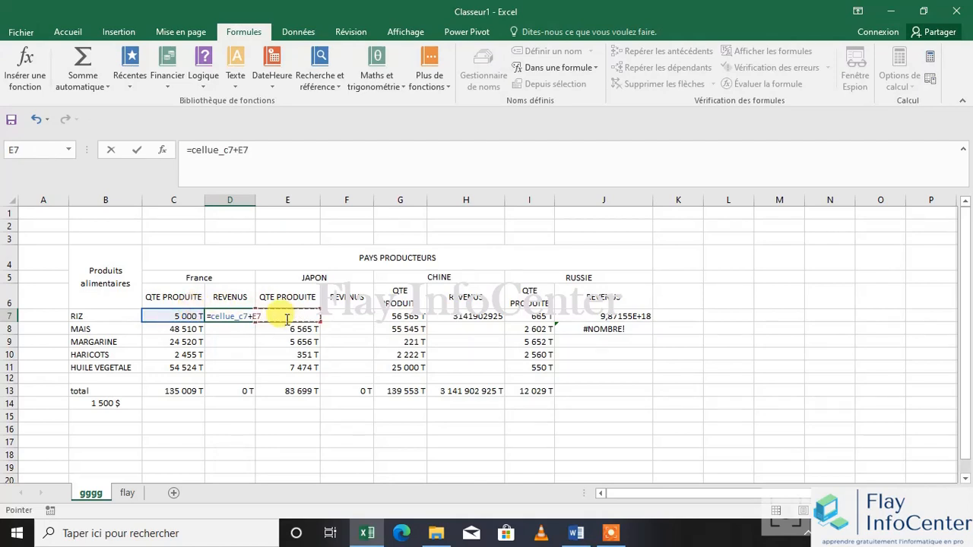
{"action": "key", "text": "Return"}
{"action": "left_click", "coordinate": [236, 315]}
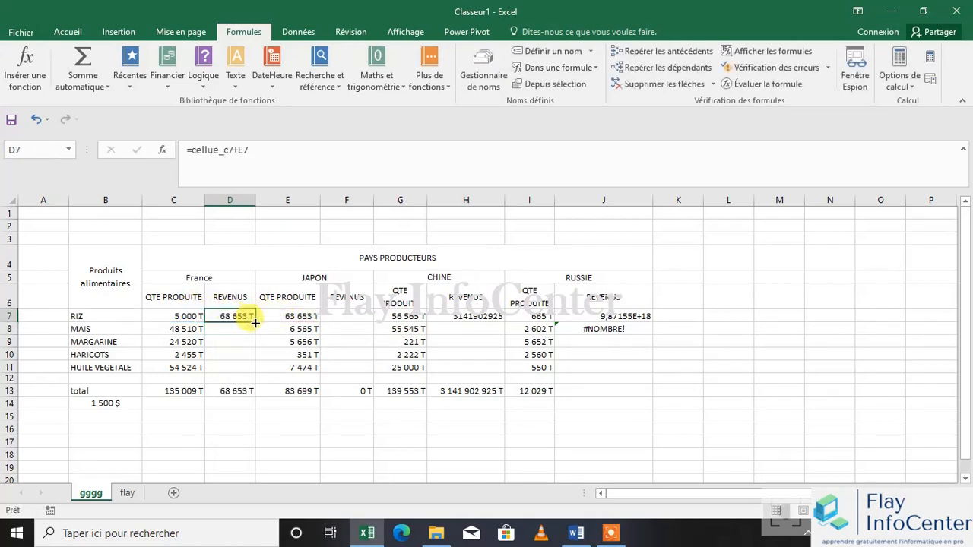
{"action": "left_click_drag", "start_coordinate": [253, 320], "coordinate": [254, 331]}
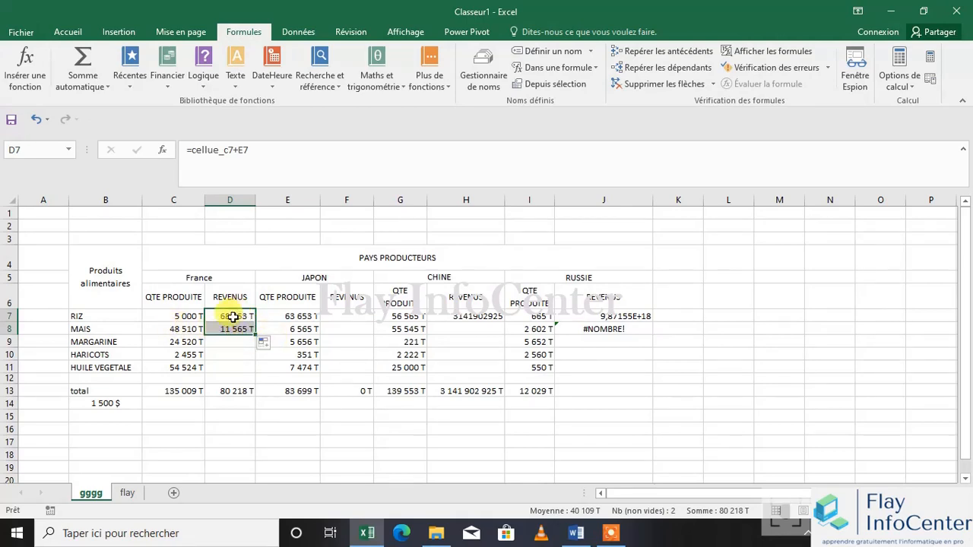
{"action": "left_click", "coordinate": [611, 533]}
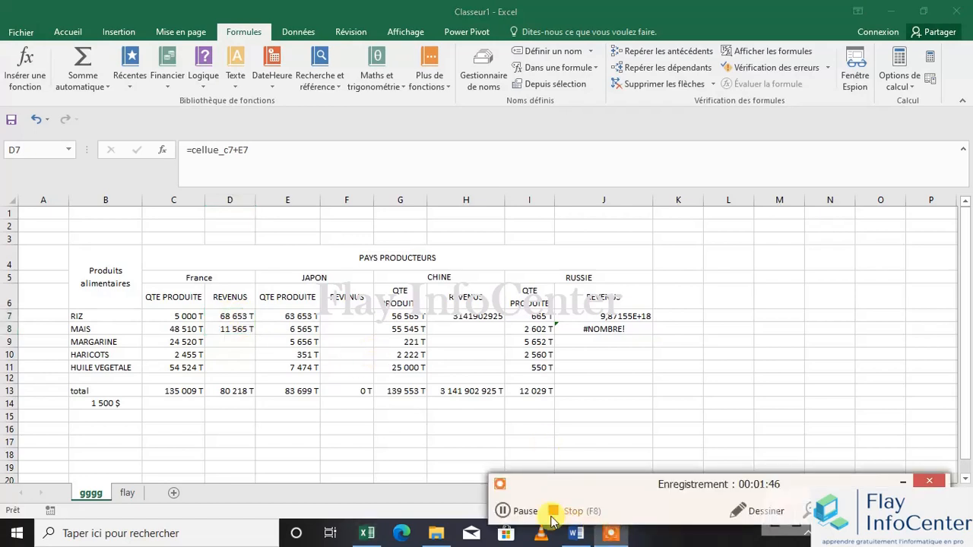
{"action": "left_click", "coordinate": [515, 512]}
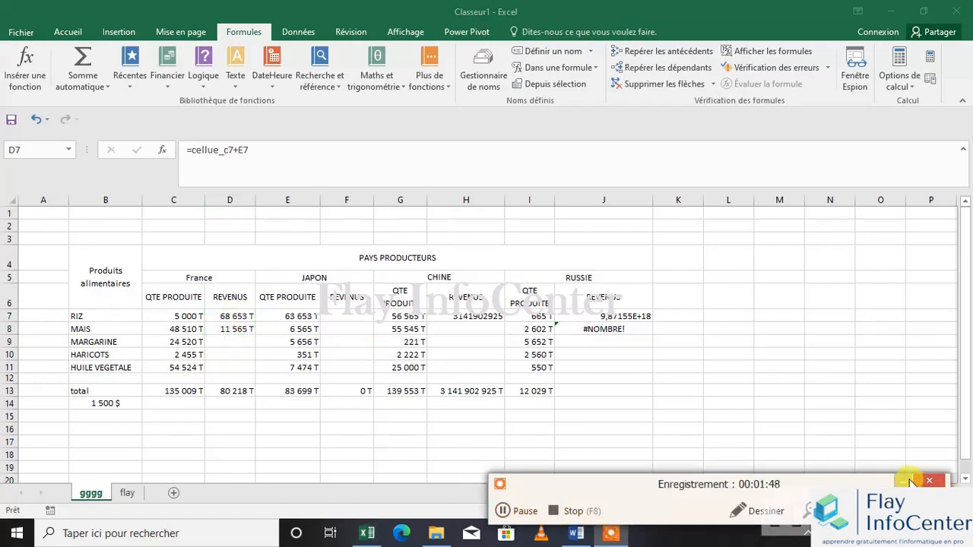
- Compare the formulas in D7 and D8 to examine how the named cell and the relative reference behave when copied
{"action": "left_click", "coordinate": [903, 482]}
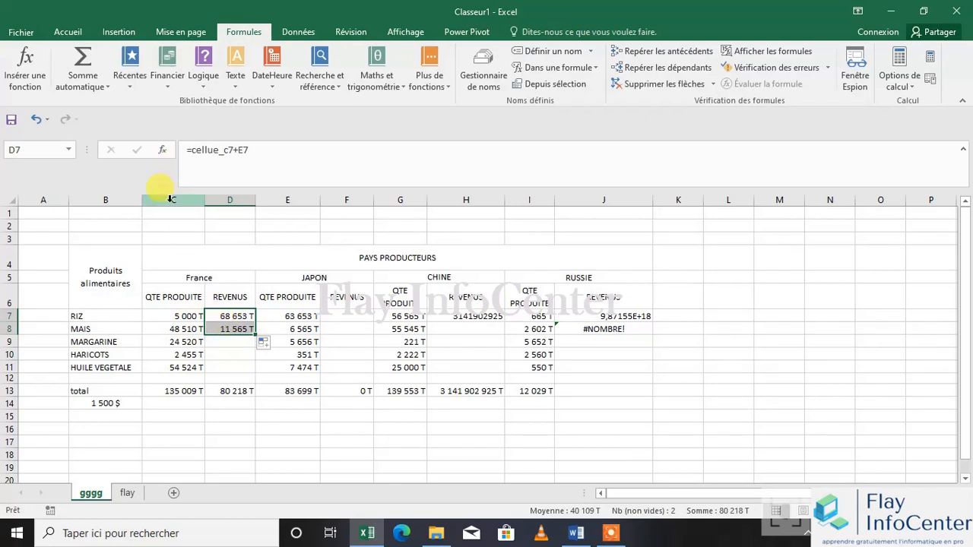
{"action": "left_click", "coordinate": [220, 313]}
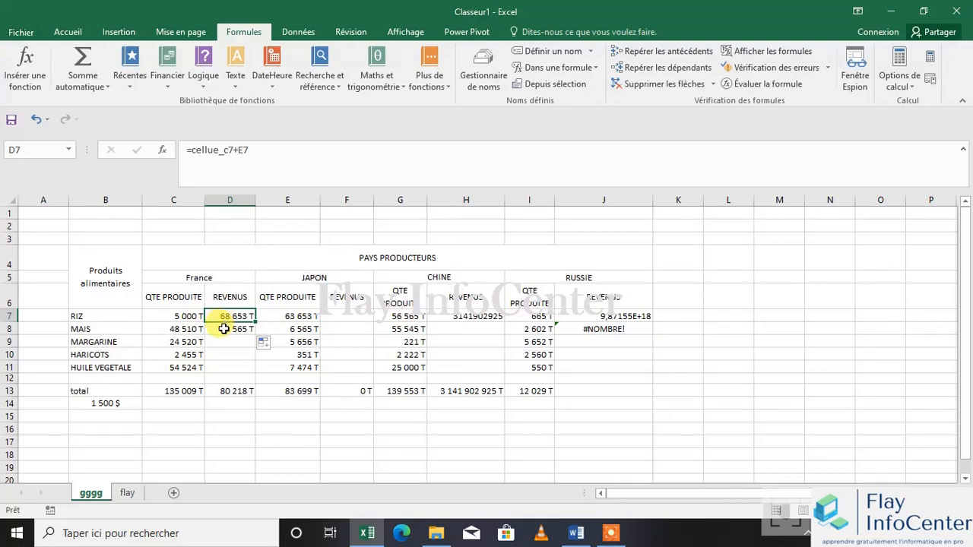
{"action": "left_click", "coordinate": [224, 328]}
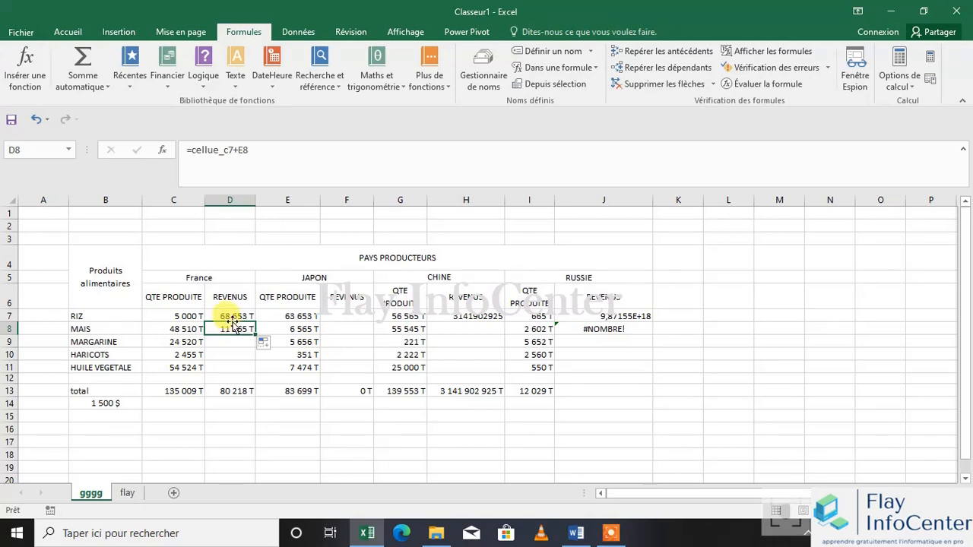
{"action": "left_click", "coordinate": [232, 317]}
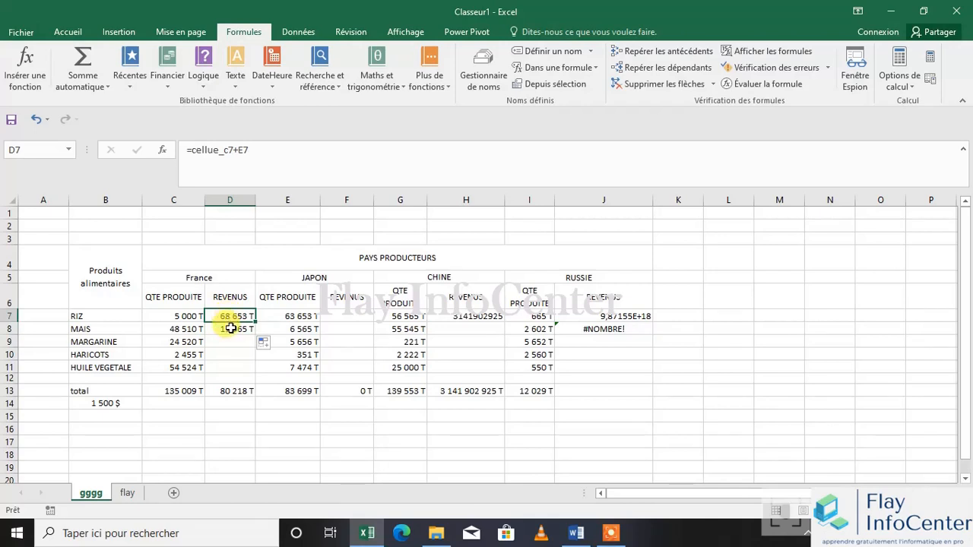
{"action": "left_click", "coordinate": [230, 328]}
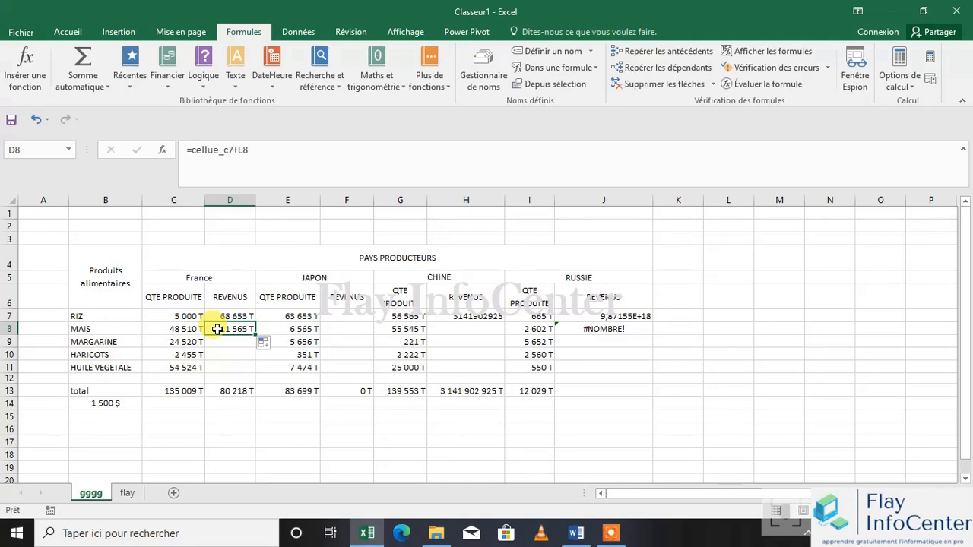
- Fill the D7 formula down to D11 and inspect the copied formula in D11
{"action": "left_click", "coordinate": [235, 315]}
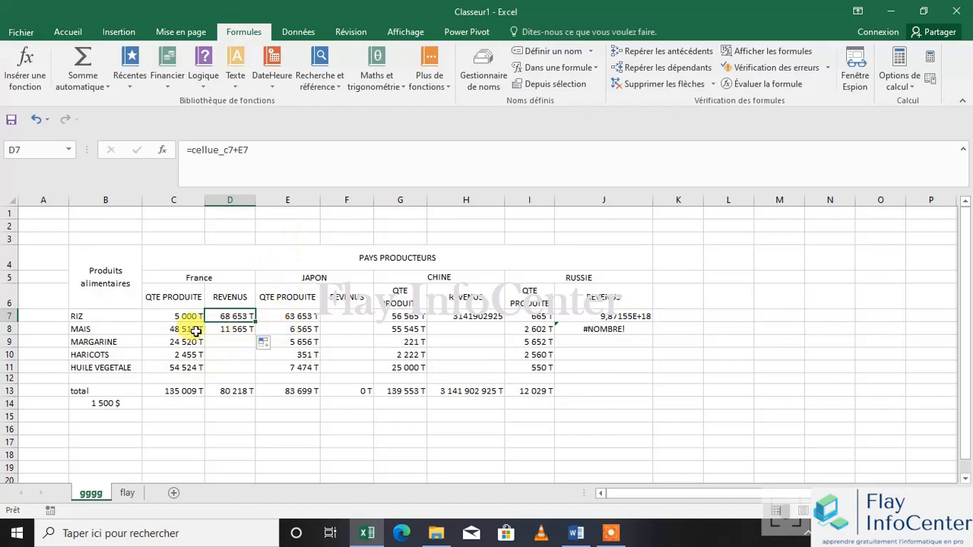
{"action": "left_click_drag", "start_coordinate": [255, 321], "coordinate": [250, 366]}
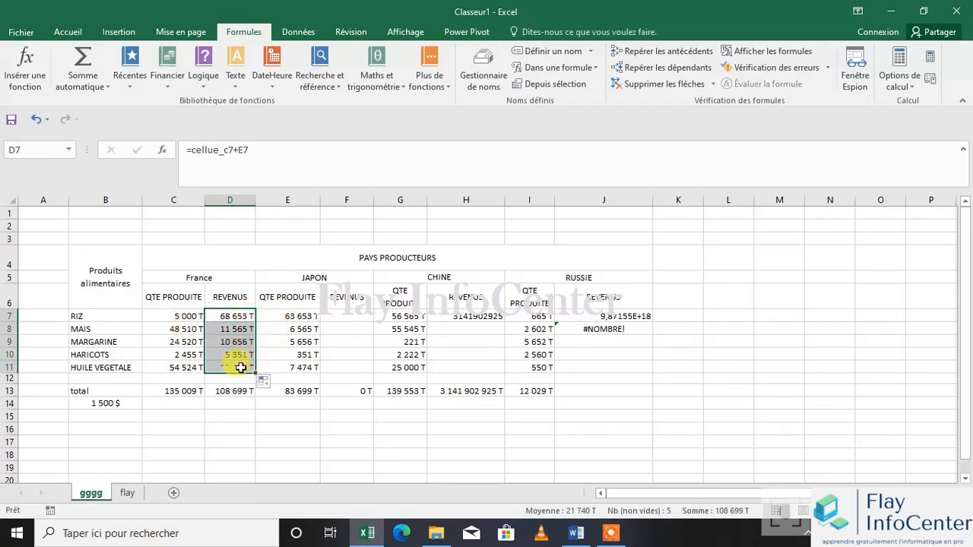
{"action": "left_click", "coordinate": [240, 367]}
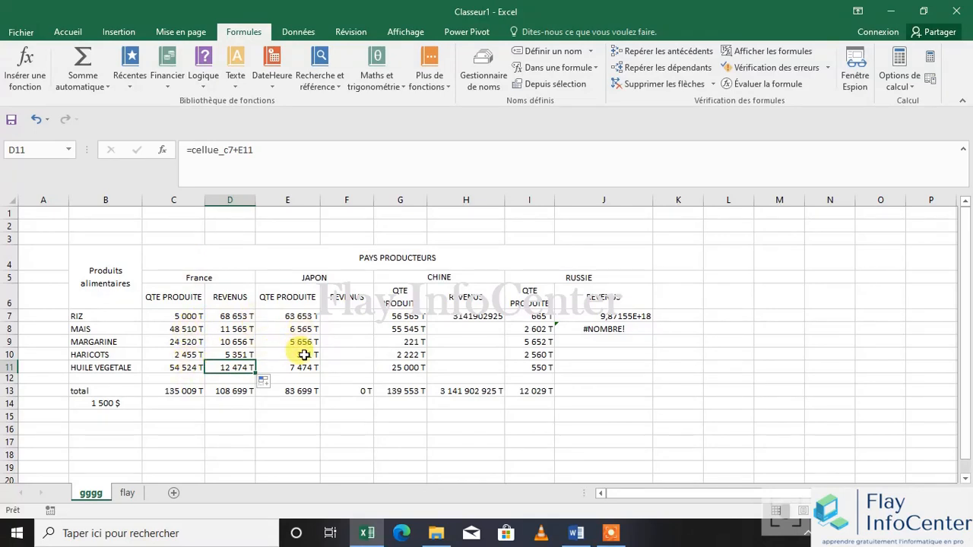
- Clear the formulas from D7 through D11 in France's REVENUS column
{"action": "left_click", "coordinate": [234, 318]}
{"action": "key", "text": "F2"}
{"action": "key", "text": "Escape"}
{"action": "key", "text": "Delete"}
{"action": "key", "text": "Down"}
{"action": "key", "text": "F2"}
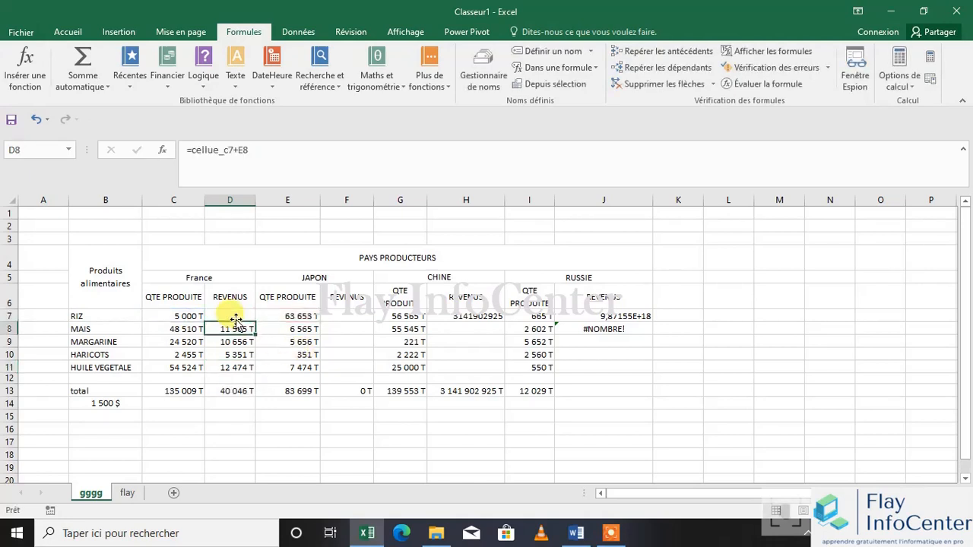
{"action": "key", "text": "Escape"}
{"action": "key", "text": "Delete"}
{"action": "key", "text": "Down"}
{"action": "key", "text": "F2"}
{"action": "key", "text": "Escape"}
{"action": "key", "text": "Delete"}
{"action": "key", "text": "Down"}
{"action": "key", "text": "F2"}
{"action": "key", "text": "Escape"}
{"action": "key", "text": "Delete"}
{"action": "key", "text": "Down"}
{"action": "key", "text": "F2"}
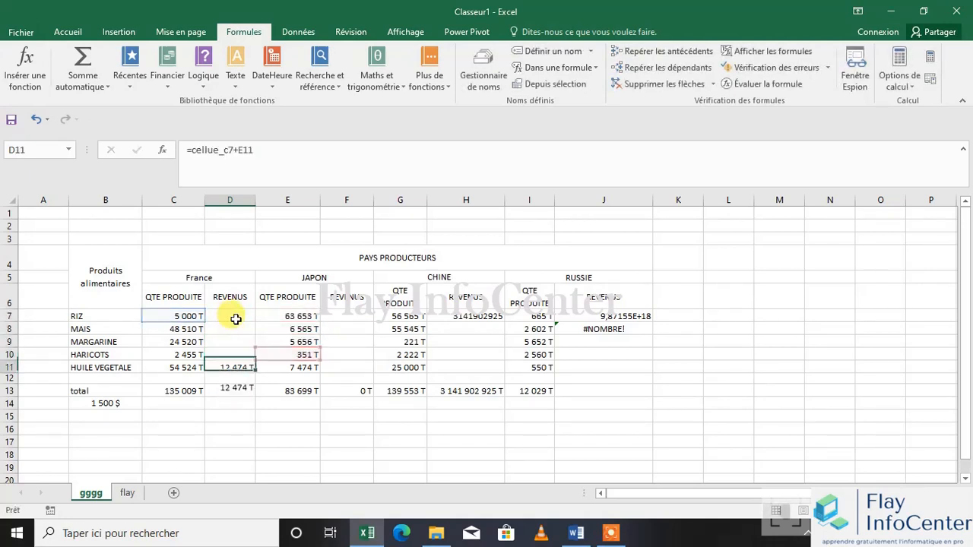
{"action": "key", "text": "Escape"}
{"action": "key", "text": "BackSpace"}
{"action": "left_click", "coordinate": [110, 399]}
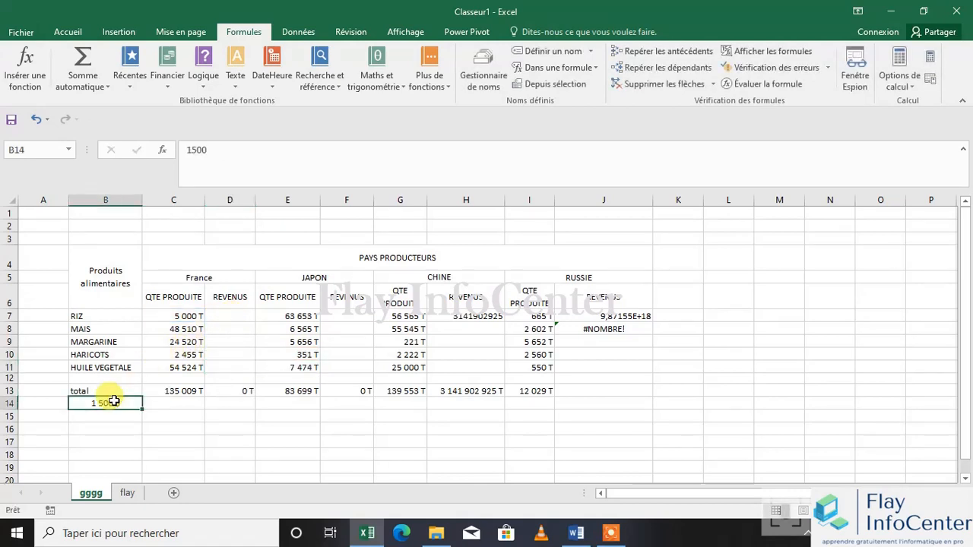
{"action": "left_click", "coordinate": [243, 316]}
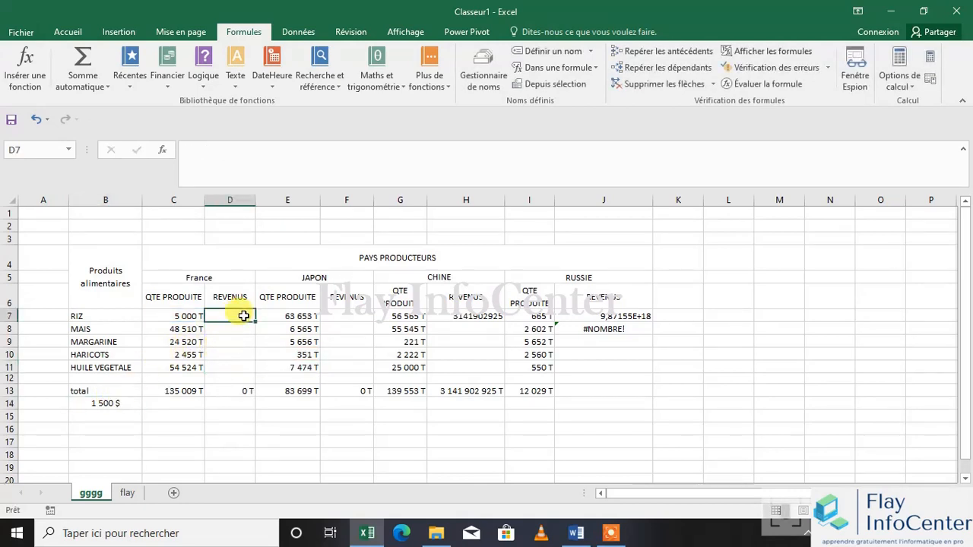
{"action": "type", "text": "="}
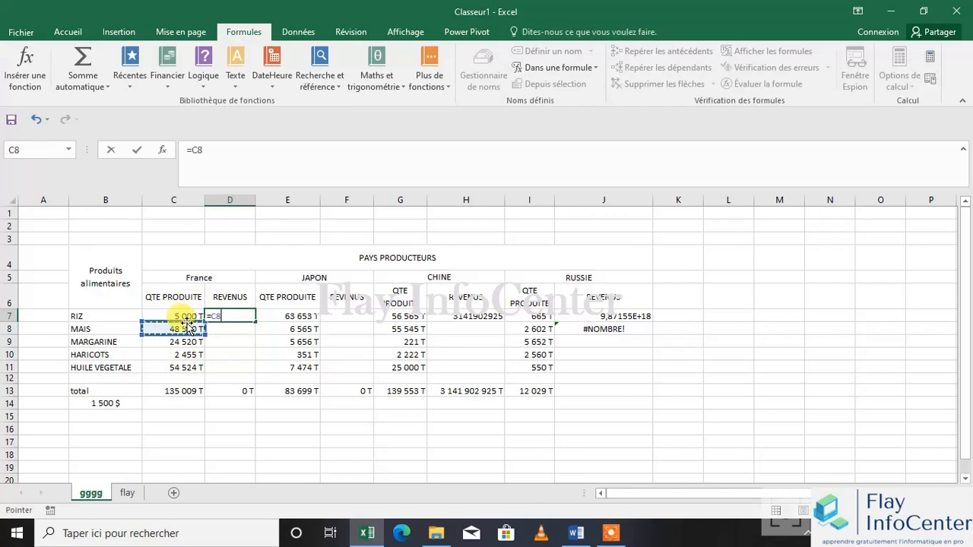
{"action": "left_click", "coordinate": [174, 302]}
{"action": "key", "text": "Return"}
{"action": "double_click", "coordinate": [168, 313]}
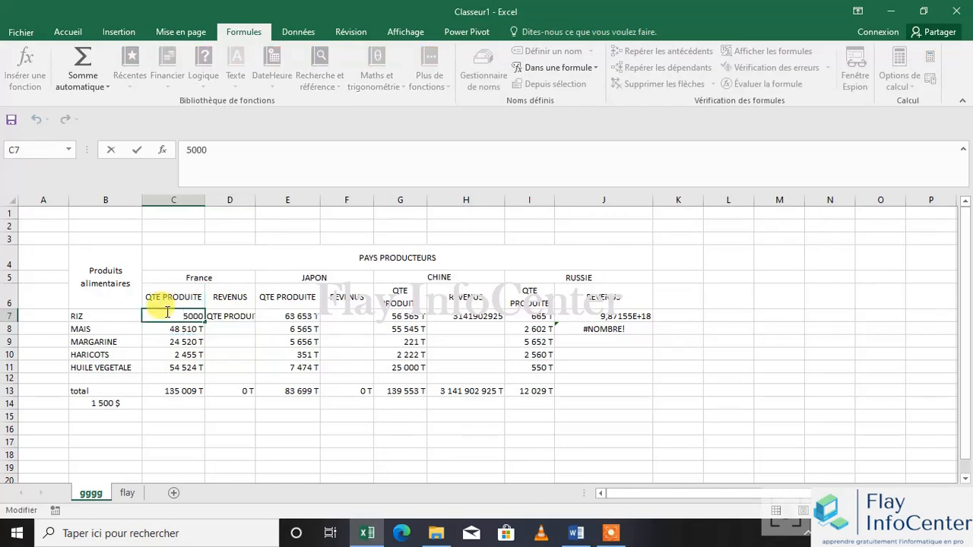
- Enter the formula =cellue_c7*B14 in D7, multiplying the named quantity cell by the value in B14
{"action": "left_click", "coordinate": [231, 318]}
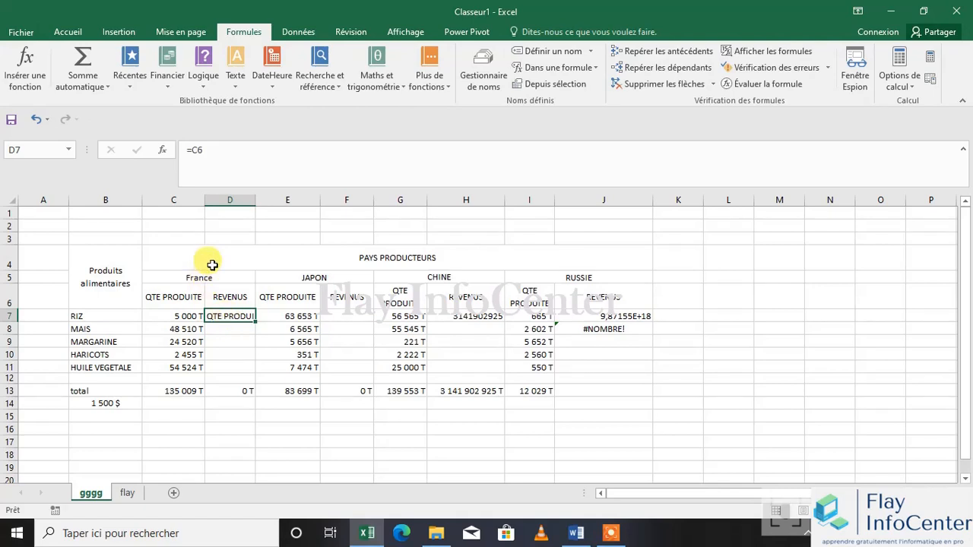
{"action": "type", "text": "="}
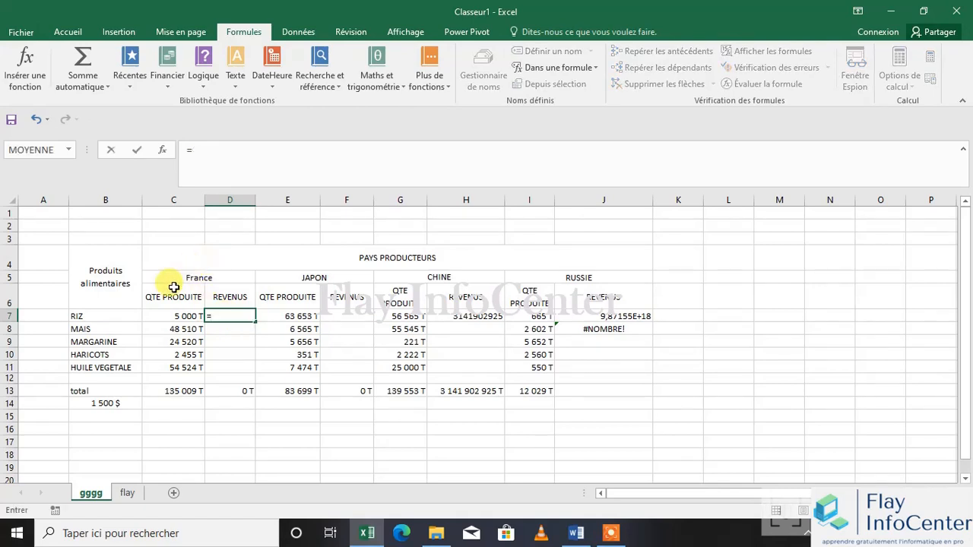
{"action": "left_click", "coordinate": [173, 313]}
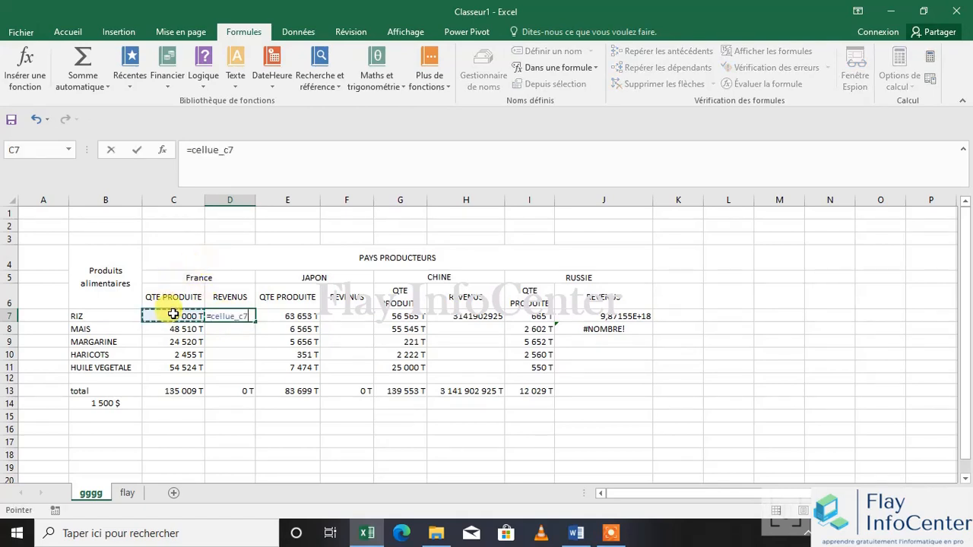
{"action": "type", "text": "*"}
{"action": "left_click", "coordinate": [119, 404]}
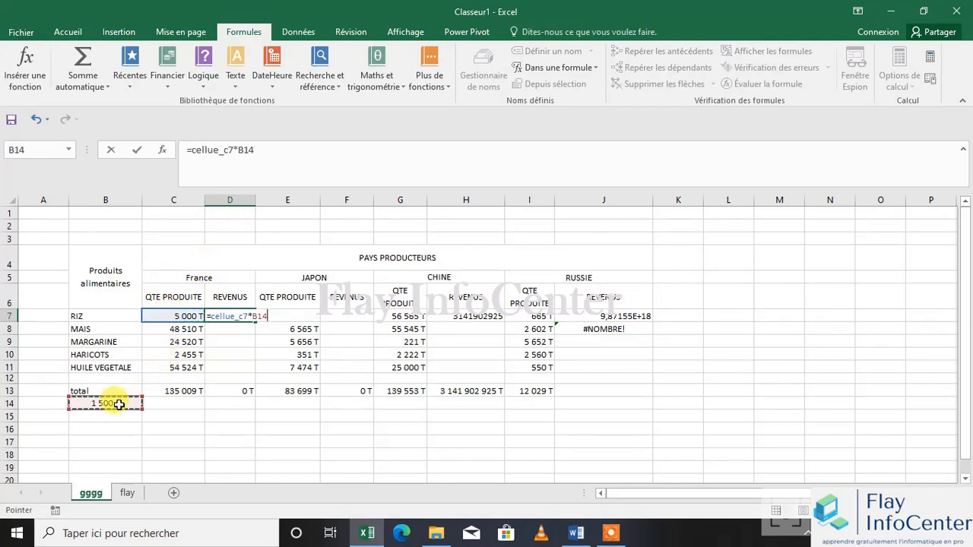
{"action": "key", "text": "Return"}
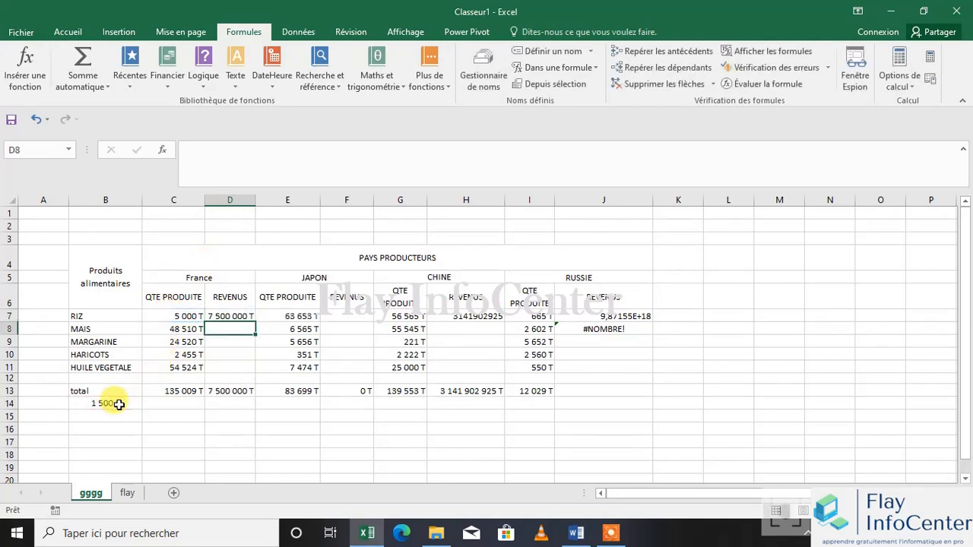
- Fill the D7 multiplication formula down to D10 and check the value cell B14
{"action": "left_click", "coordinate": [228, 317]}
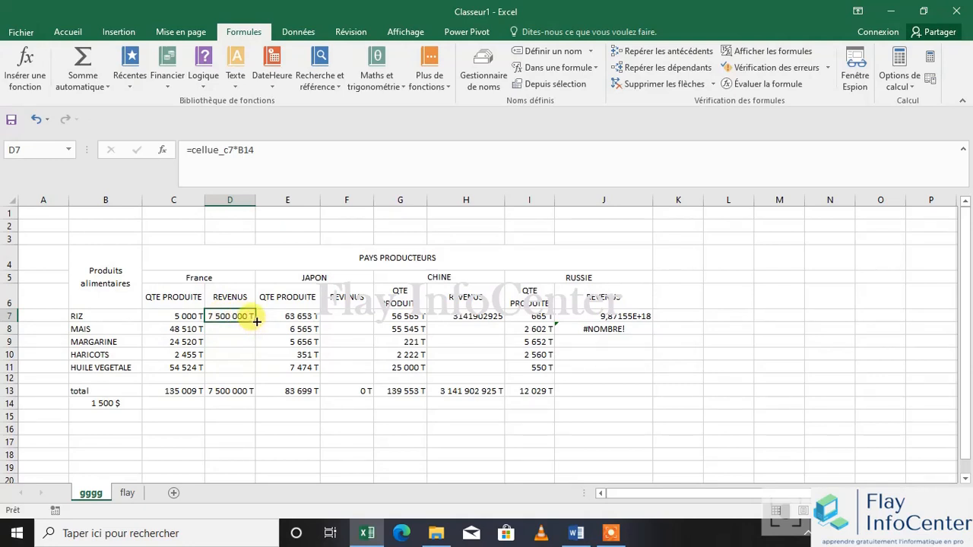
{"action": "left_click_drag", "start_coordinate": [256, 321], "coordinate": [256, 356]}
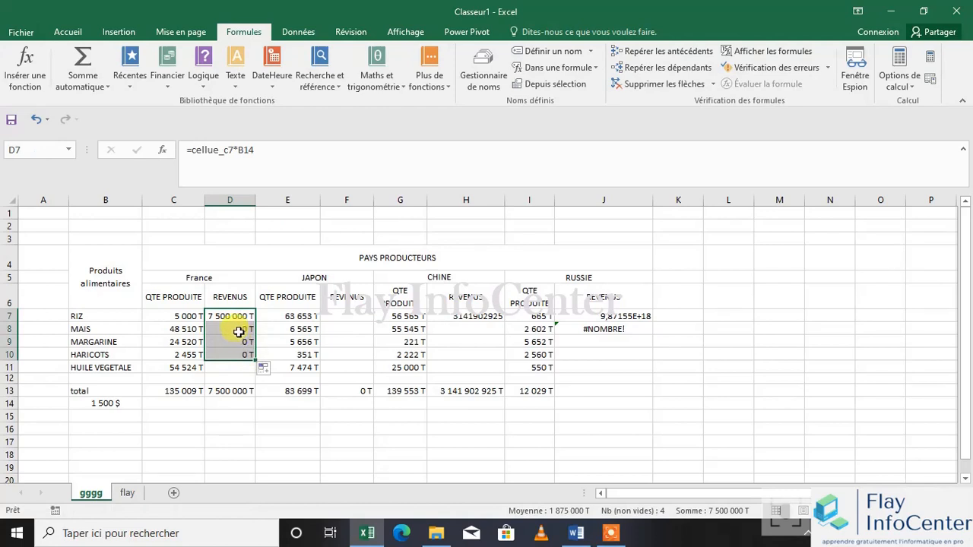
{"action": "left_click", "coordinate": [98, 405]}
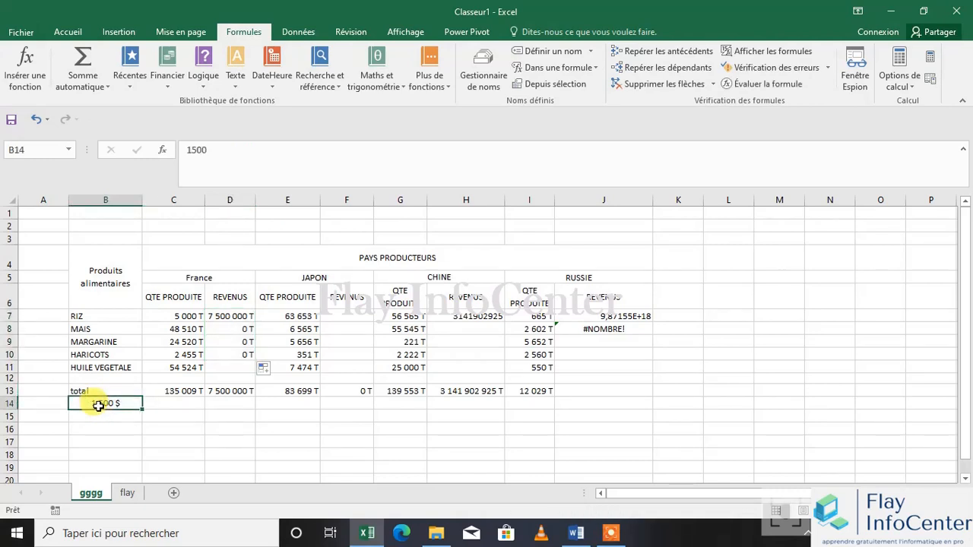
- Change the formula in D7 to =cellue_c7*15000 and autofit the width of column D
{"action": "left_click", "coordinate": [243, 320]}
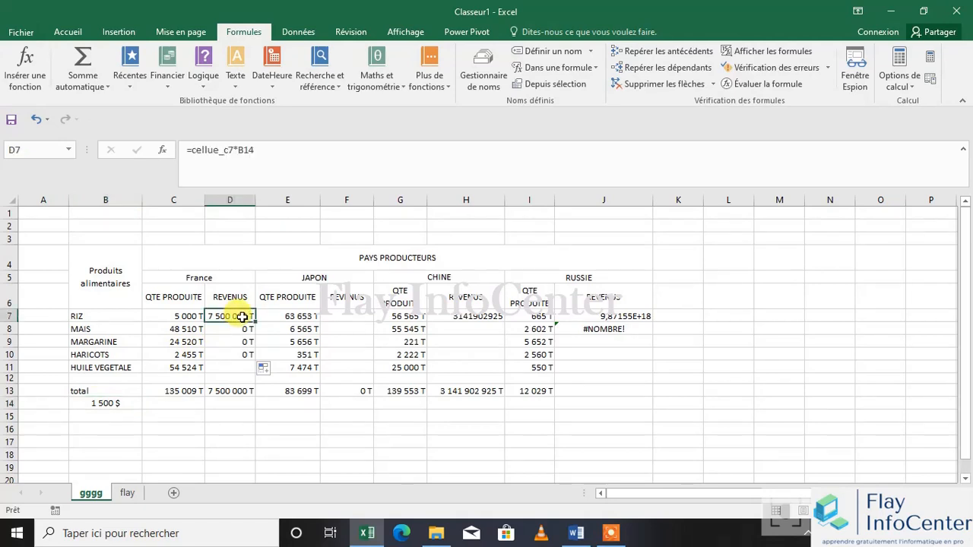
{"action": "left_click", "coordinate": [266, 150]}
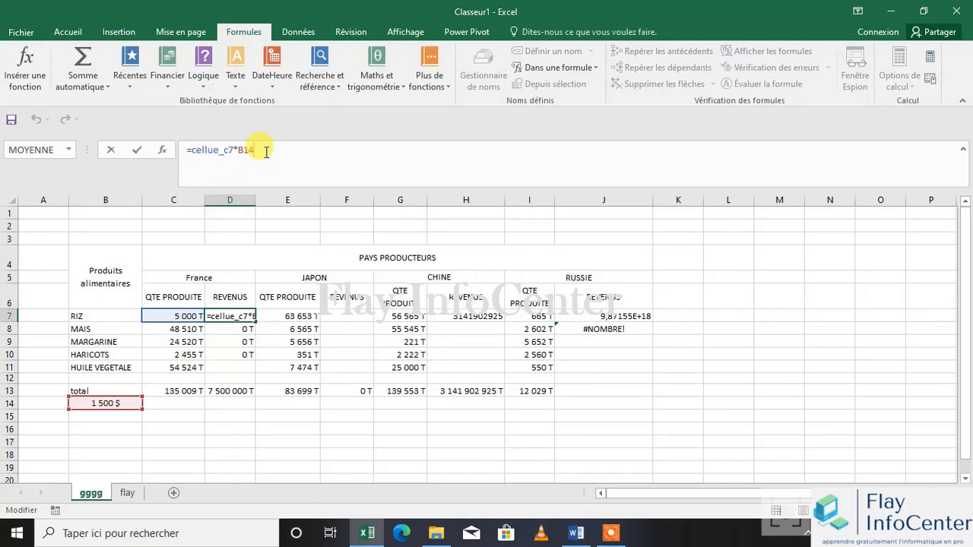
{"action": "key", "text": "BackSpace"}
{"action": "key", "text": "BackSpace"}
{"action": "key", "text": "BackSpace"}
{"action": "type", "text": "15"}
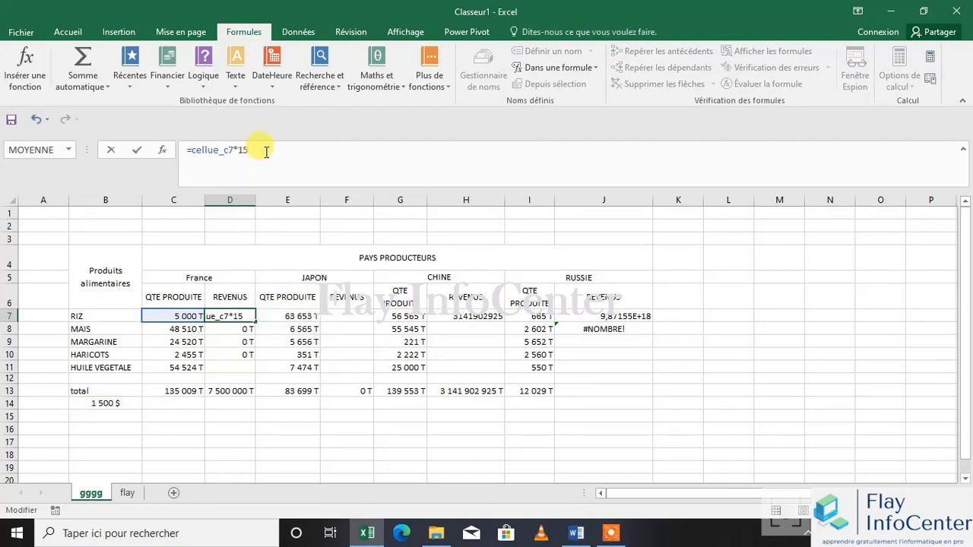
{"action": "type", "text": "000"}
{"action": "key", "text": "Return"}
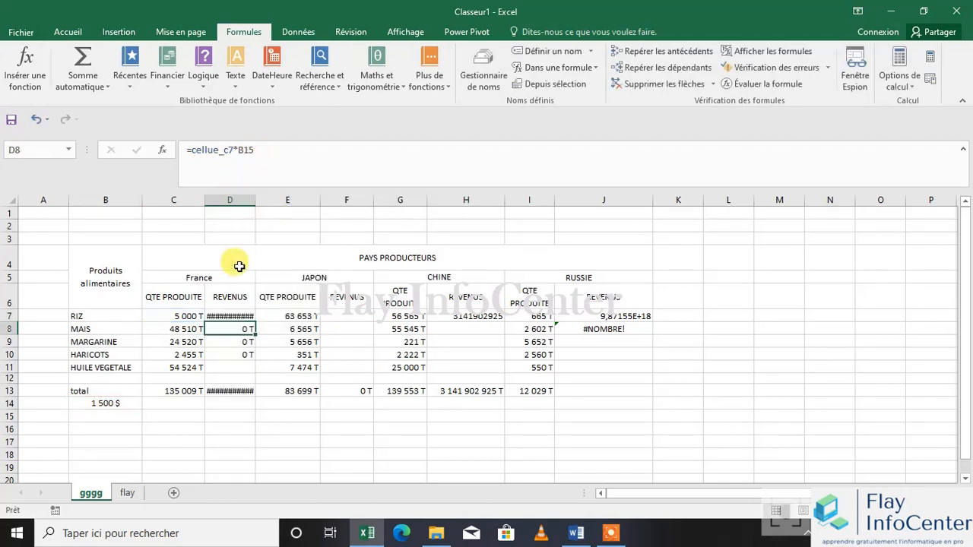
{"action": "double_click", "coordinate": [254, 200]}
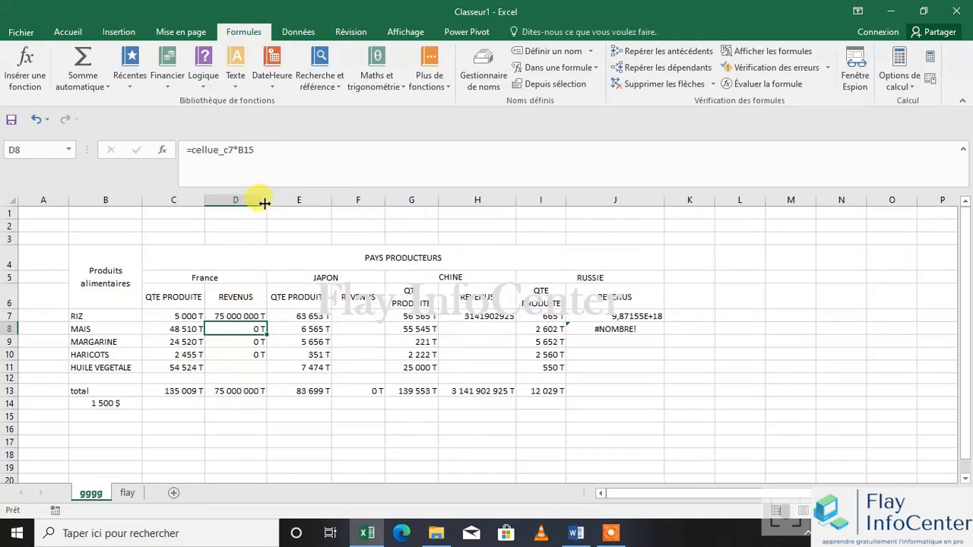
- Fill the =cellue_c7*15000 formula from D7 down through D11
{"action": "left_click", "coordinate": [244, 317]}
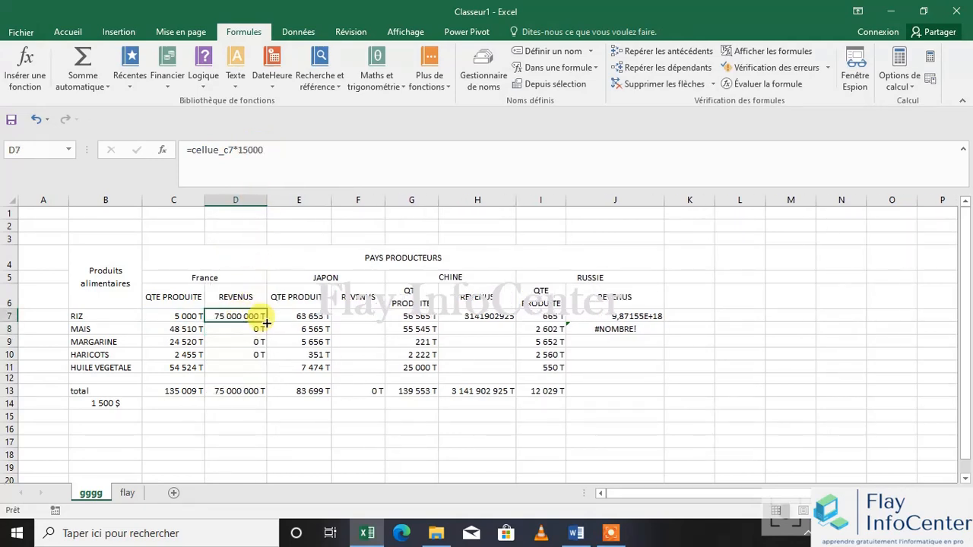
{"action": "left_click_drag", "start_coordinate": [267, 323], "coordinate": [265, 375]}
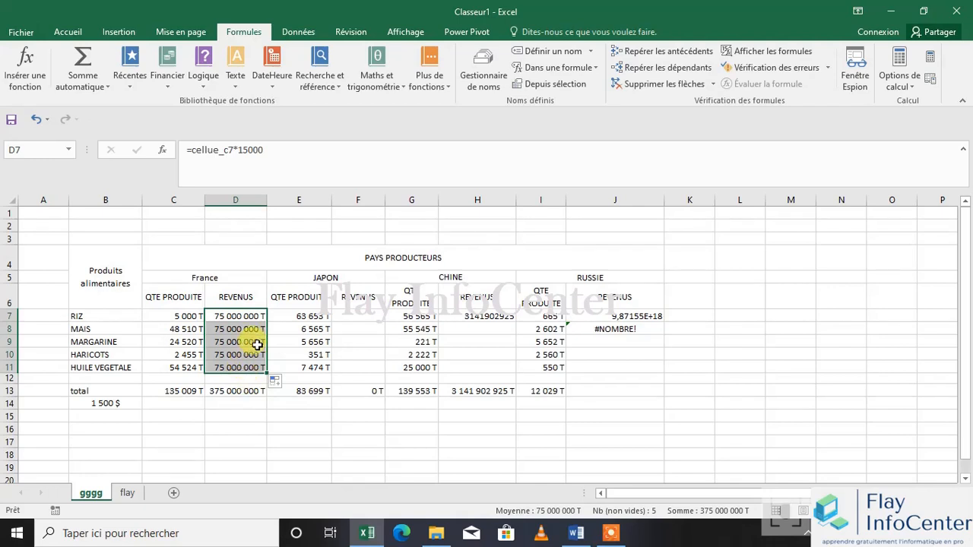
{"action": "left_click", "coordinate": [230, 317]}
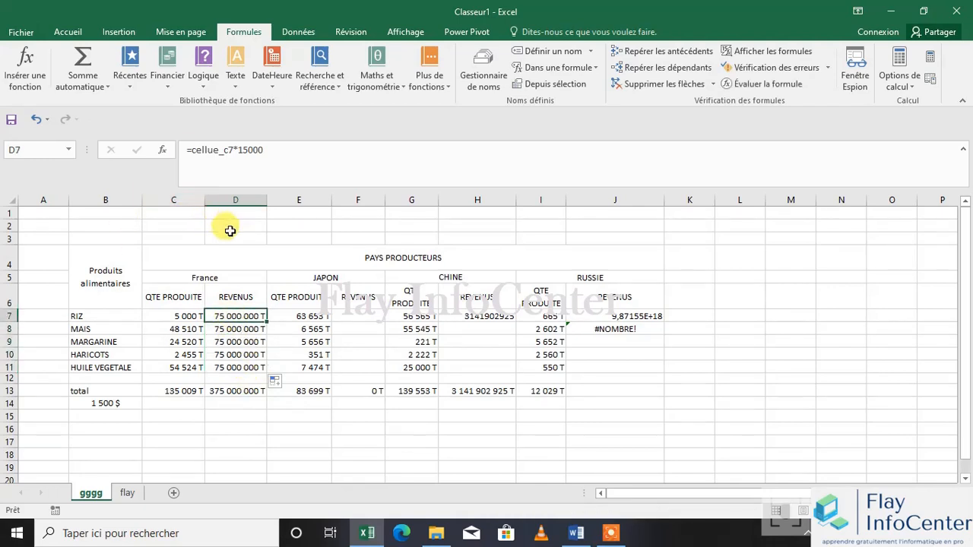
{"action": "left_click_drag", "start_coordinate": [266, 322], "coordinate": [268, 372]}
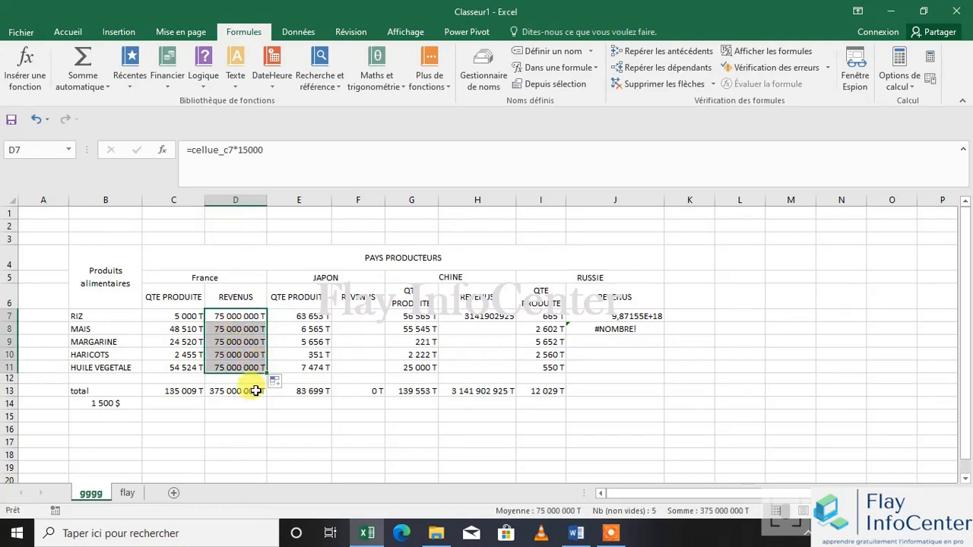
- Empty cells D7 to D11 again, removing the copied =cellue_c7*15000 formulas
{"action": "double_click", "coordinate": [250, 315]}
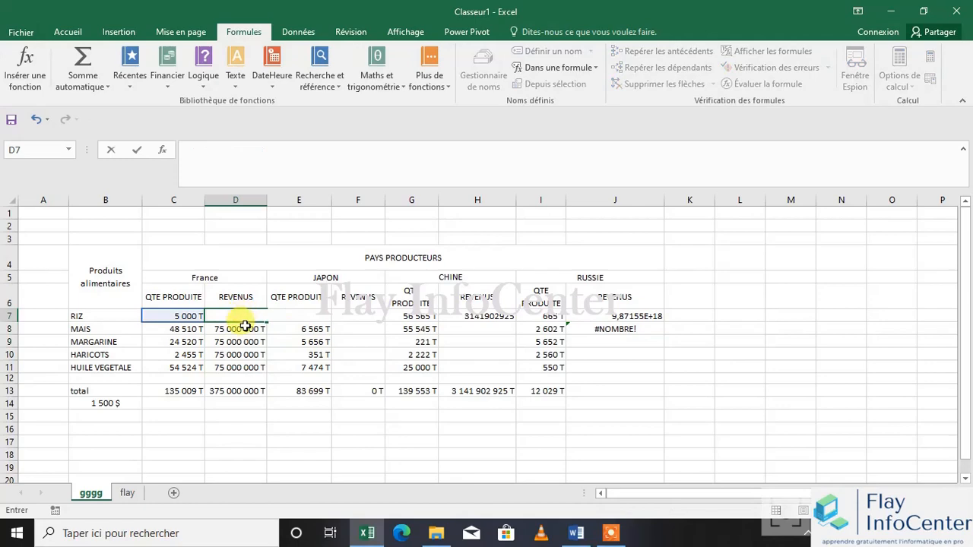
{"action": "left_click", "coordinate": [244, 327]}
{"action": "key", "text": "BackSpace"}
{"action": "key", "text": "Down"}
{"action": "key", "text": "BackSpace"}
{"action": "key", "text": "Down"}
{"action": "key", "text": "BackSpace"}
{"action": "key", "text": "Down"}
{"action": "key", "text": "BackSpace"}
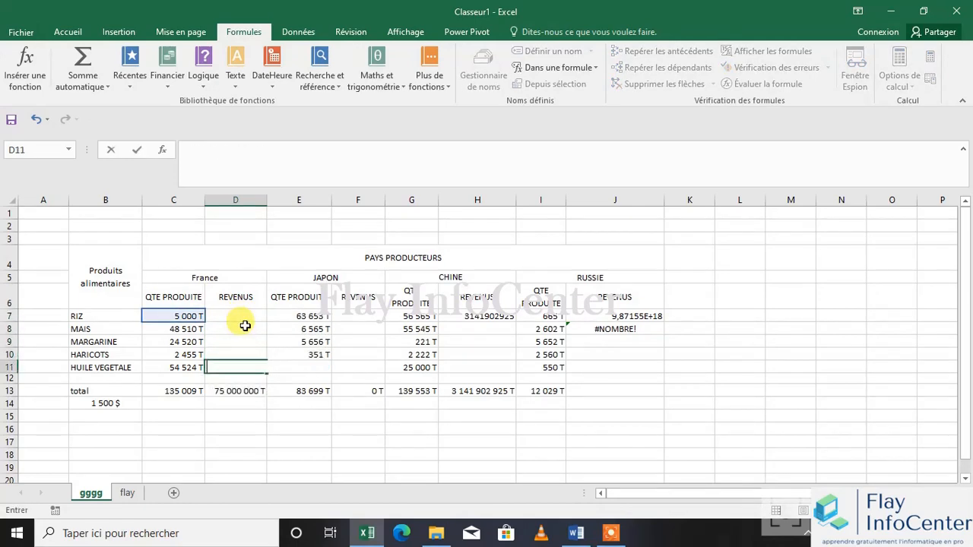
- Enter =E7*1500 in cell D7 and fill the formula down through D11
{"action": "key", "text": "Up"}
{"action": "key", "text": "Up"}
{"action": "key", "text": "Up"}
{"action": "key", "text": "Up"}
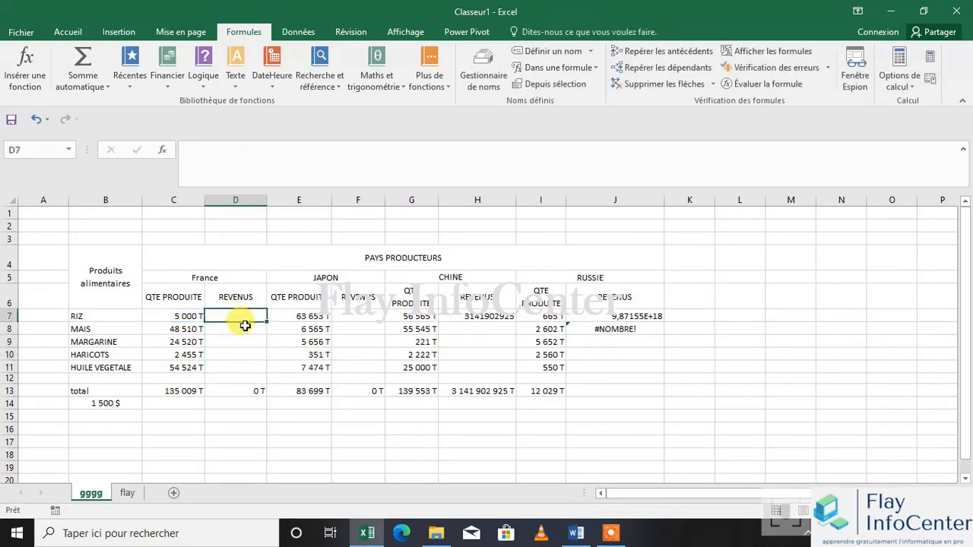
{"action": "type", "text": "="}
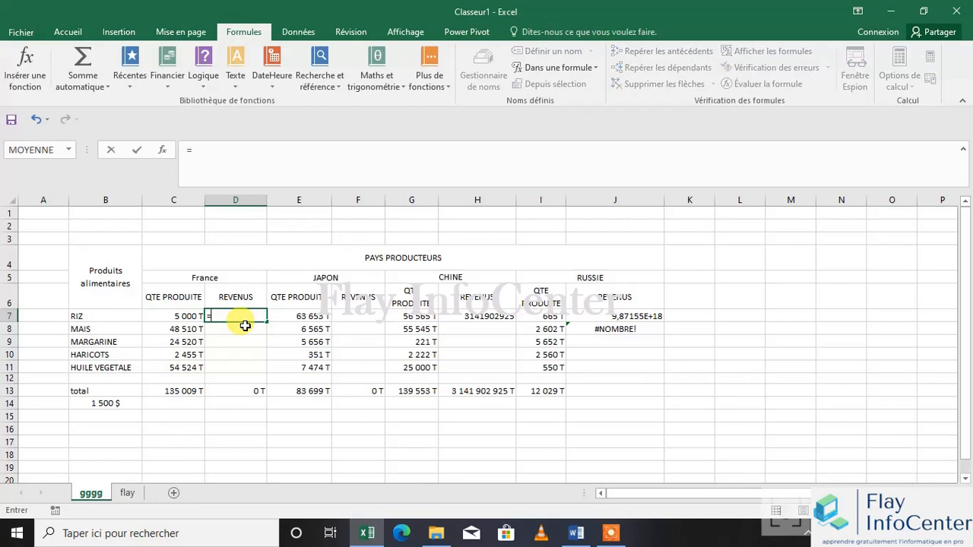
{"action": "left_click", "coordinate": [188, 319]}
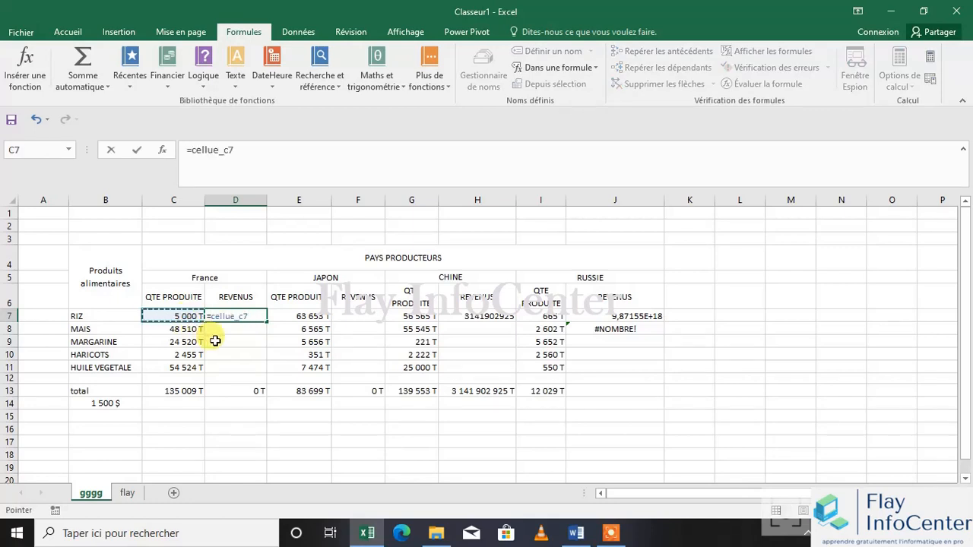
{"action": "left_click", "coordinate": [292, 315]}
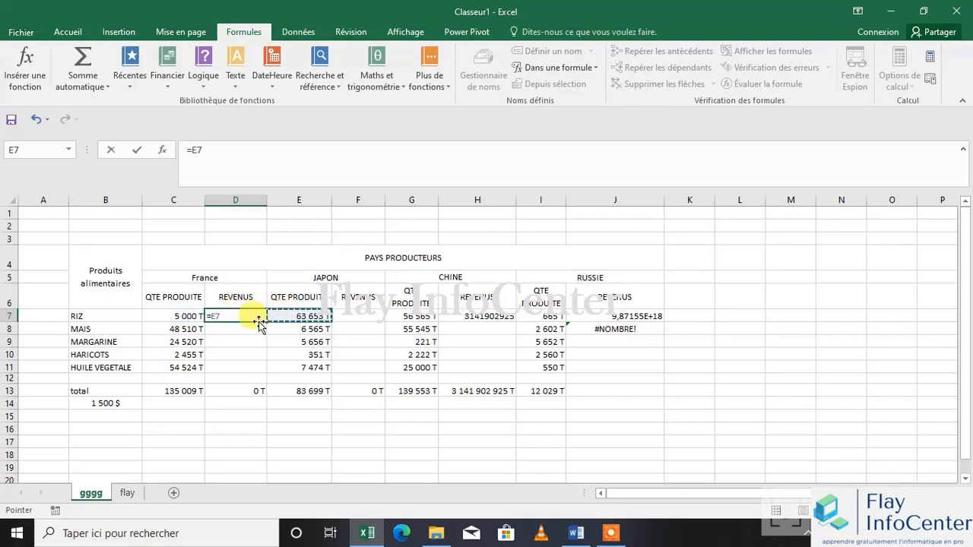
{"action": "key", "text": "F2"}
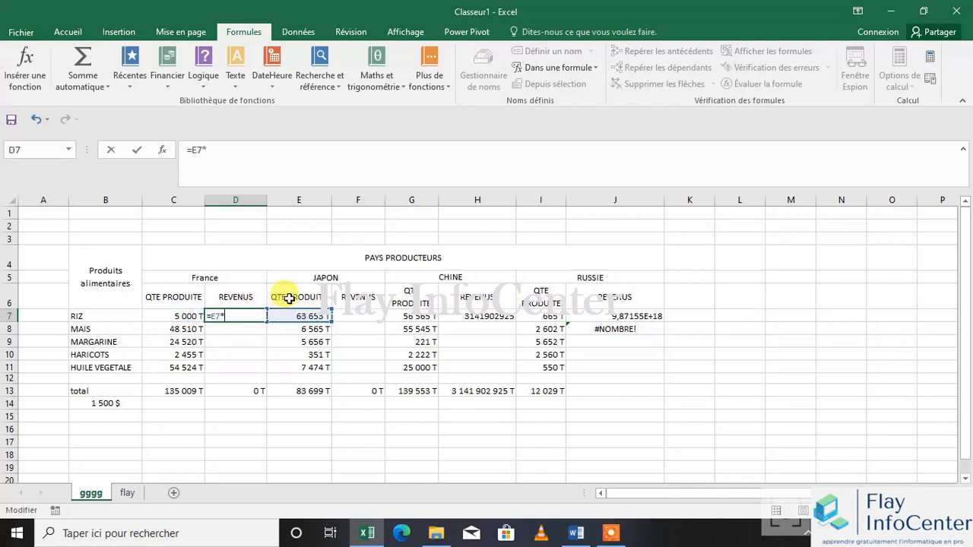
{"action": "type", "text": "*1500"}
{"action": "key", "text": "Return"}
{"action": "left_click", "coordinate": [260, 317]}
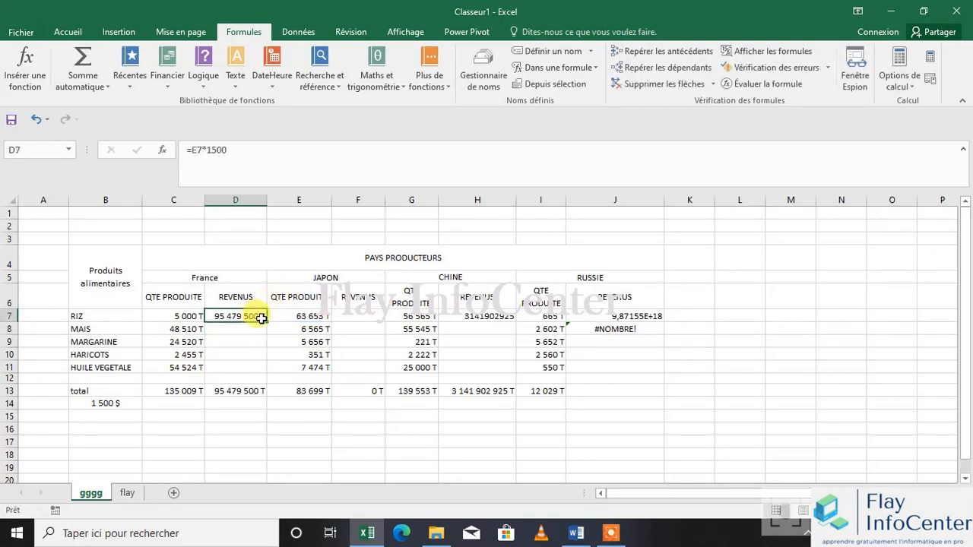
{"action": "left_click_drag", "start_coordinate": [267, 323], "coordinate": [270, 367]}
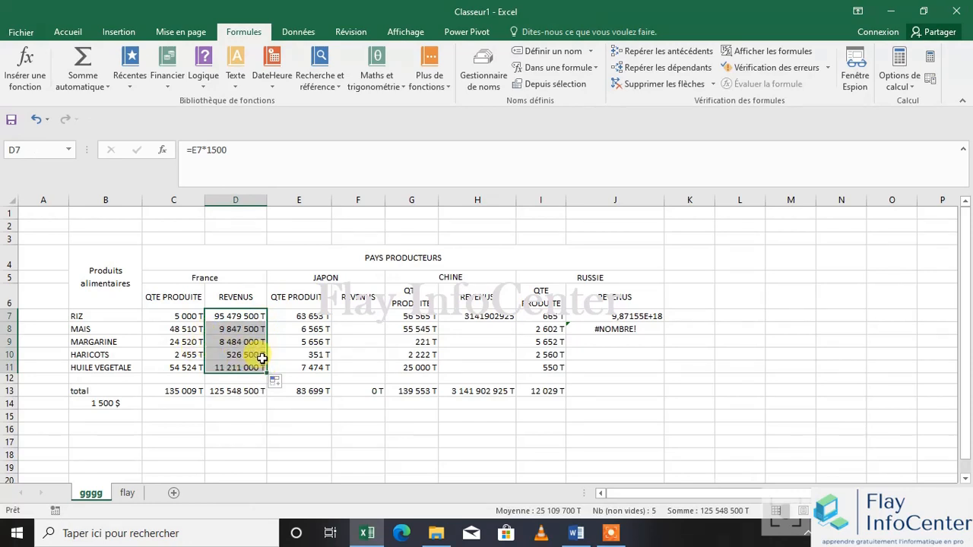
- Set the unit value in B14 to 2000 and undo that change
{"action": "left_click", "coordinate": [103, 407]}
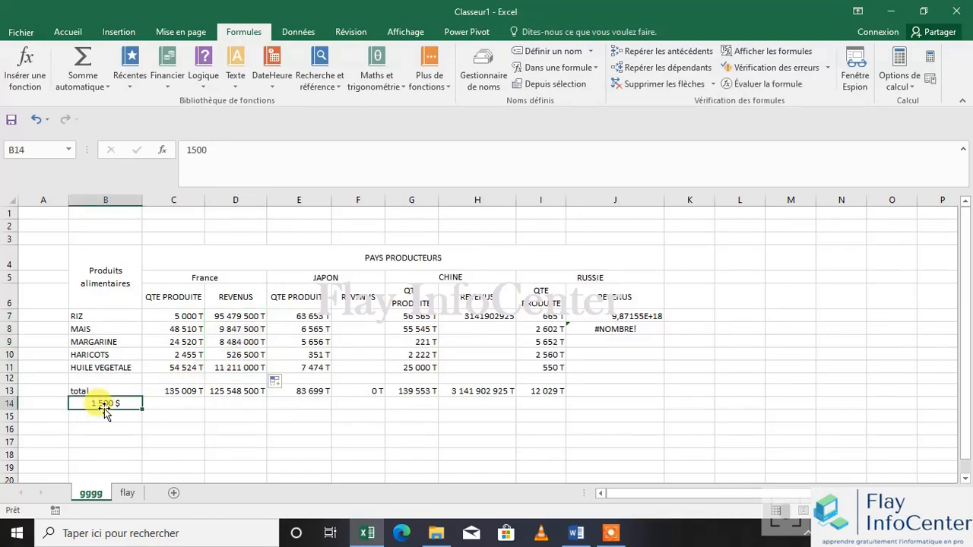
{"action": "type", "text": "2000"}
{"action": "left_click", "coordinate": [130, 428]}
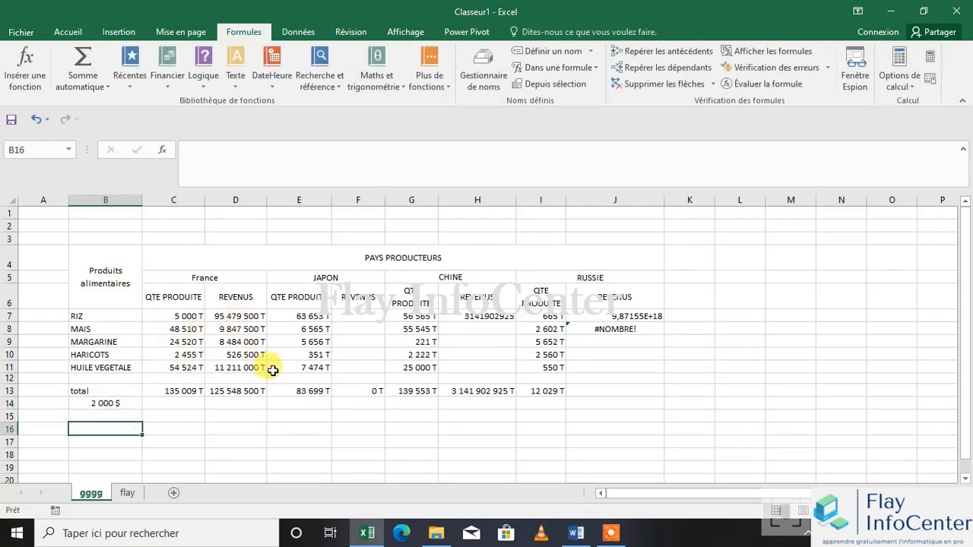
{"action": "left_click", "coordinate": [32, 121]}
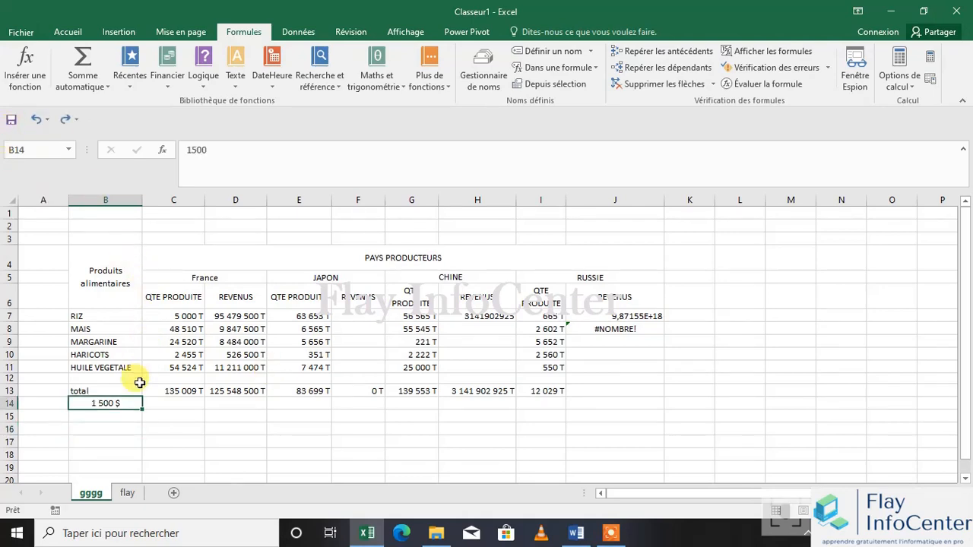
- Replace the constant 1500 in D7's formula with a reference to B14, making it =E7*B14
{"action": "left_click", "coordinate": [237, 314]}
{"action": "left_click", "coordinate": [216, 150]}
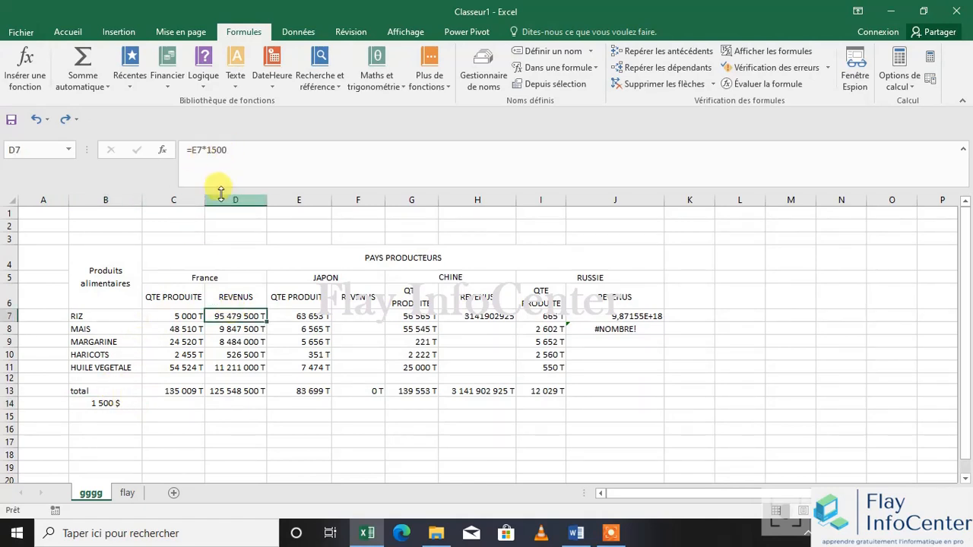
{"action": "left_click", "coordinate": [232, 152]}
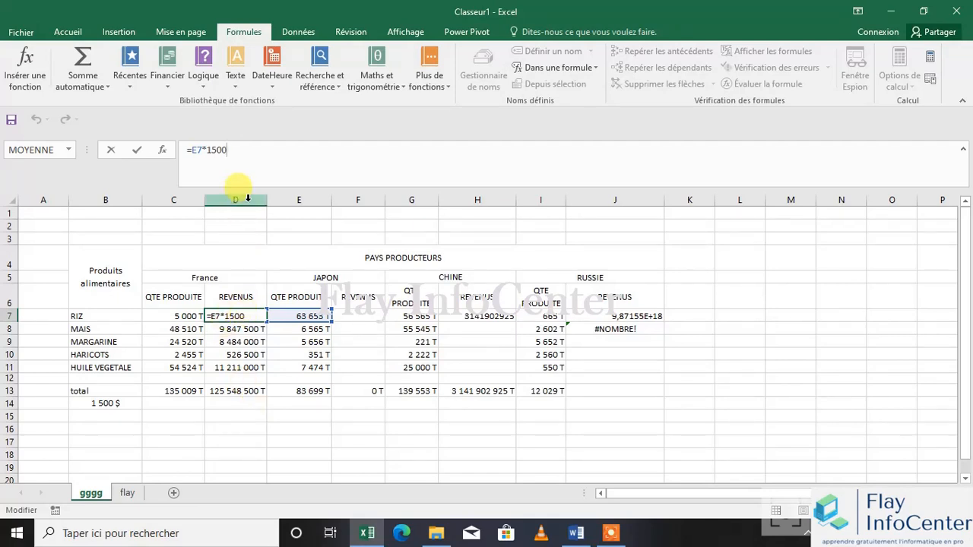
{"action": "key", "text": "BackSpace"}
{"action": "key", "text": "BackSpace"}
{"action": "key", "text": "BackSpace"}
{"action": "key", "text": "BackSpace"}
{"action": "left_click", "coordinate": [111, 408]}
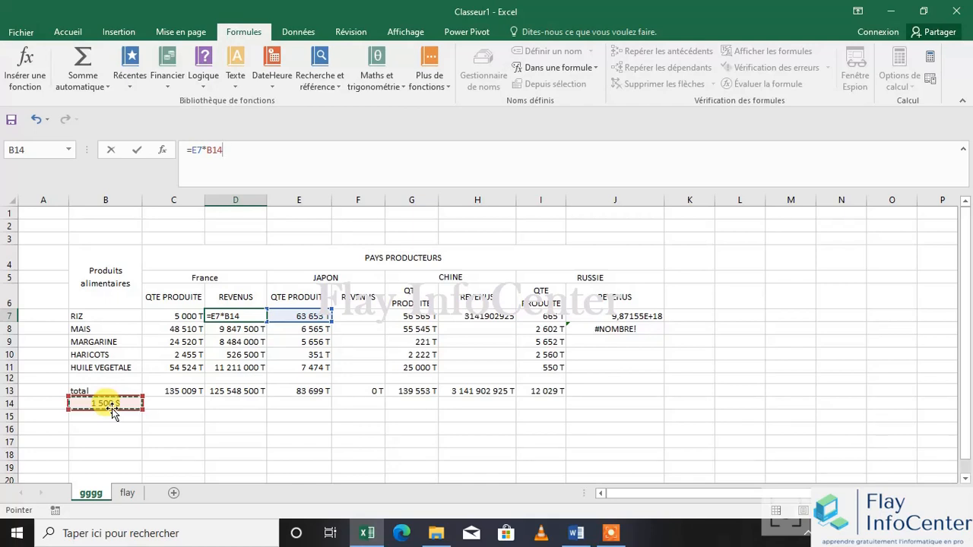
{"action": "key", "text": "super+p"}
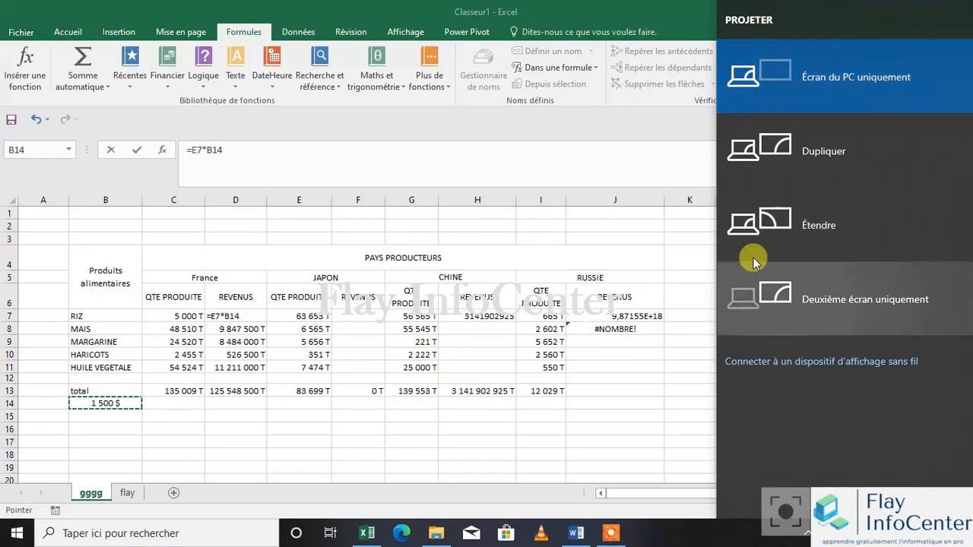
{"action": "left_click", "coordinate": [230, 317]}
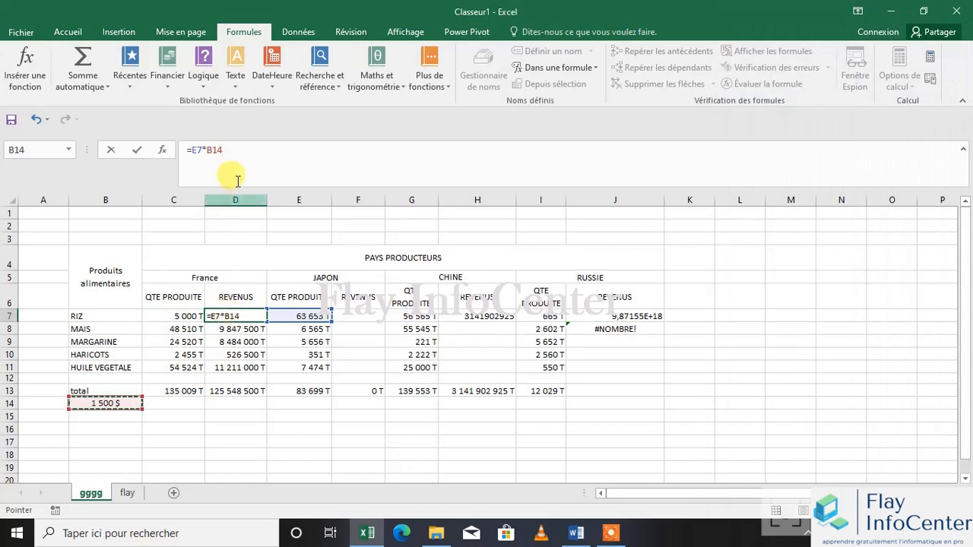
{"action": "left_click", "coordinate": [231, 155]}
{"action": "key", "text": "Left"}
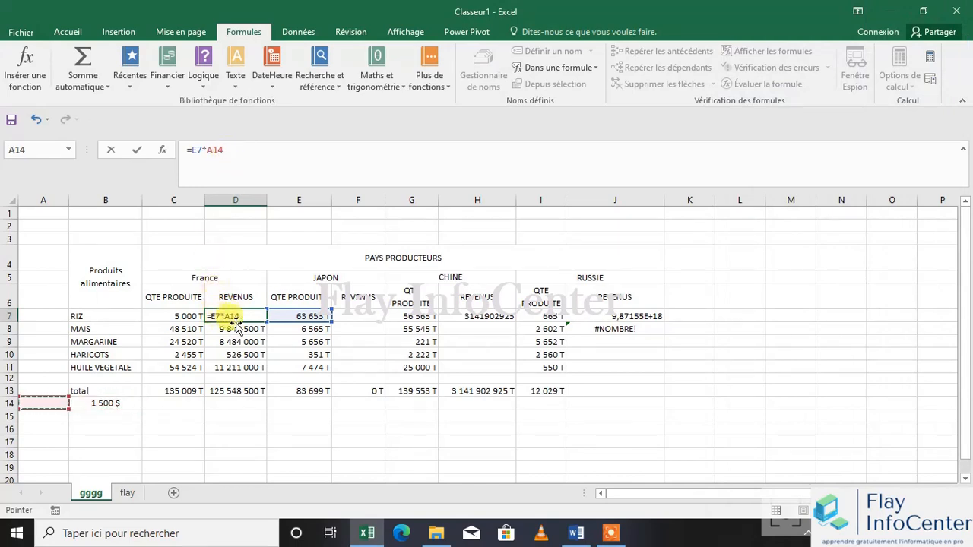
{"action": "left_click", "coordinate": [211, 151]}
{"action": "double_click", "coordinate": [215, 150]}
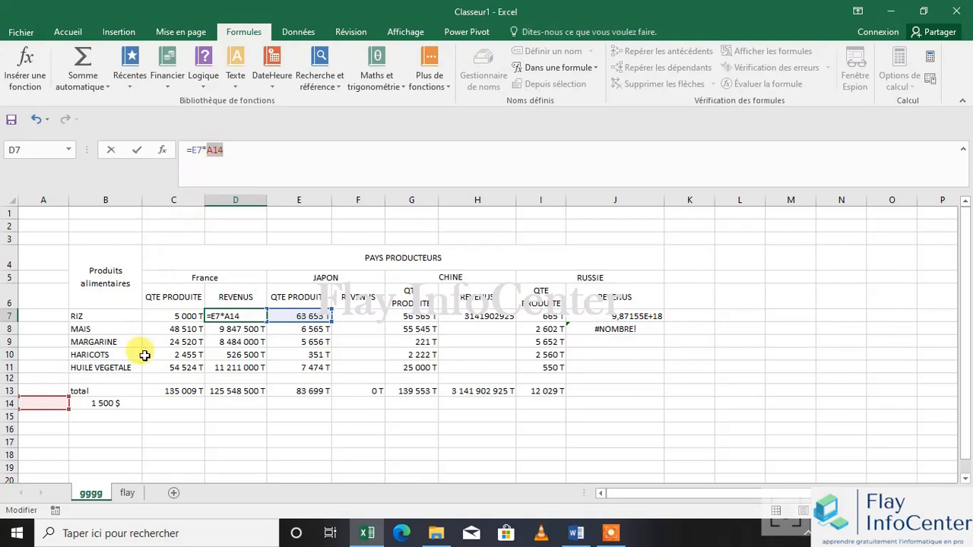
{"action": "left_click", "coordinate": [122, 404]}
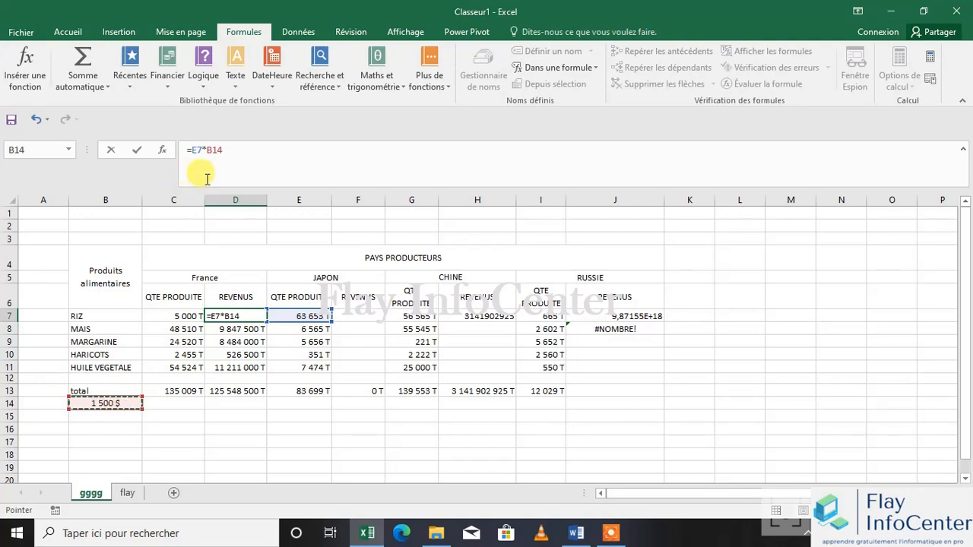
- Make the B14 reference in D7's formula absolute, so that it reads =E7*$B$14
{"action": "left_click", "coordinate": [206, 149]}
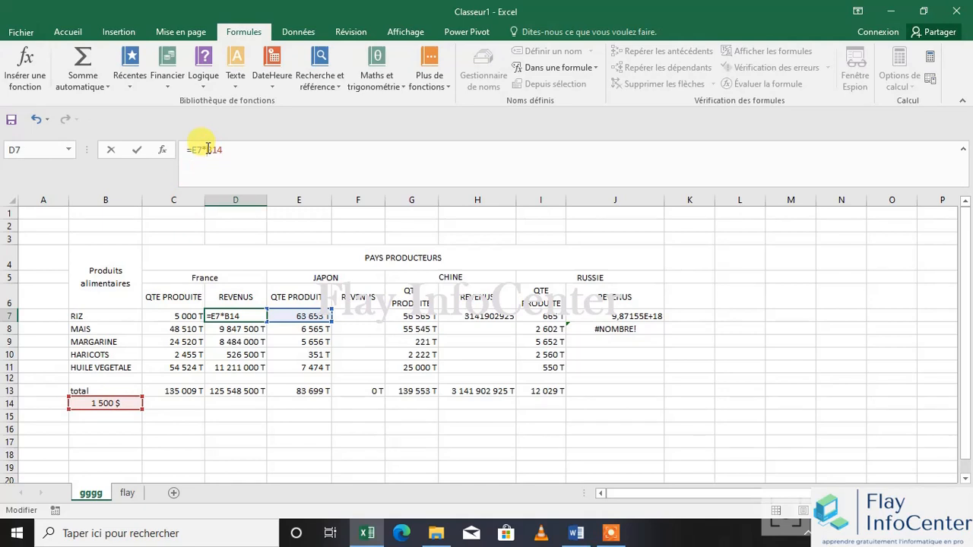
{"action": "type", "text": "$B"}
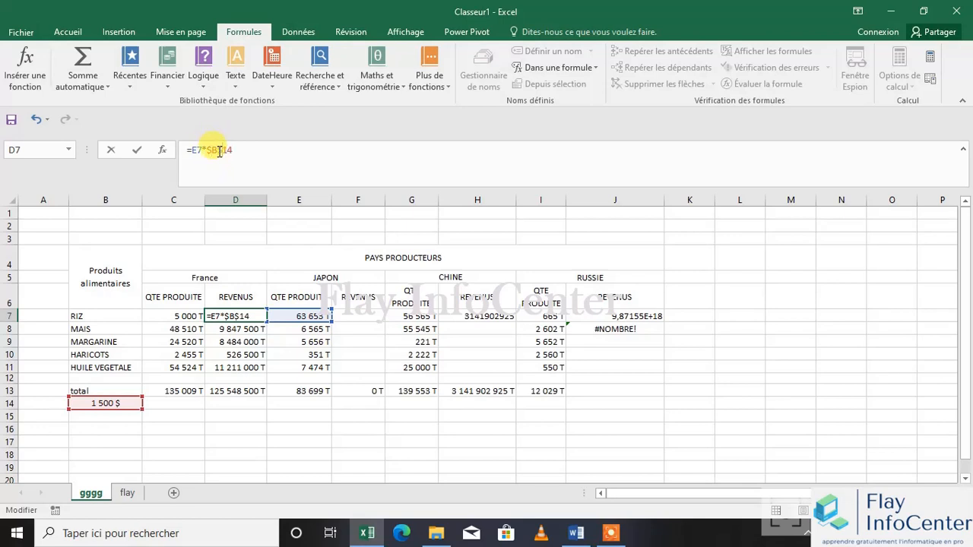
{"action": "type", "text": "$"}
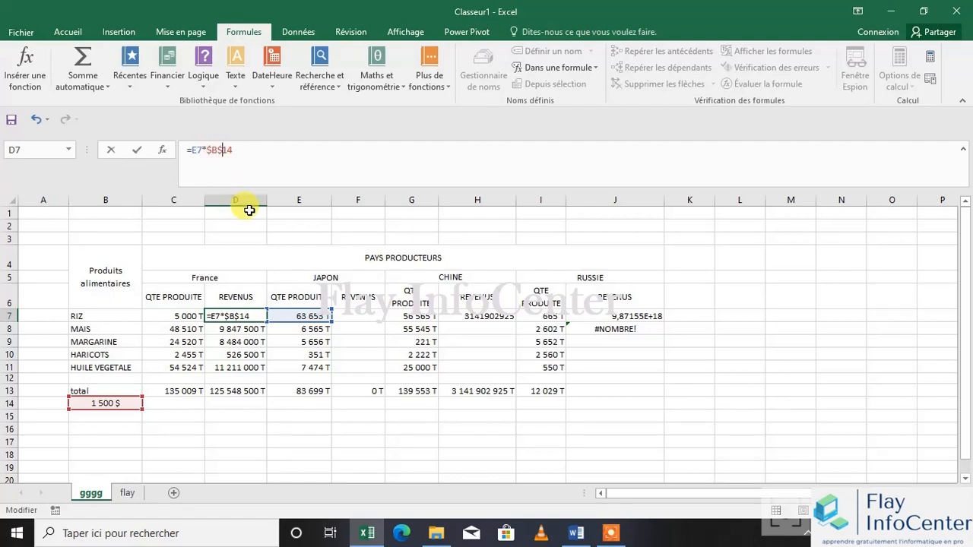
{"action": "key", "text": "Return"}
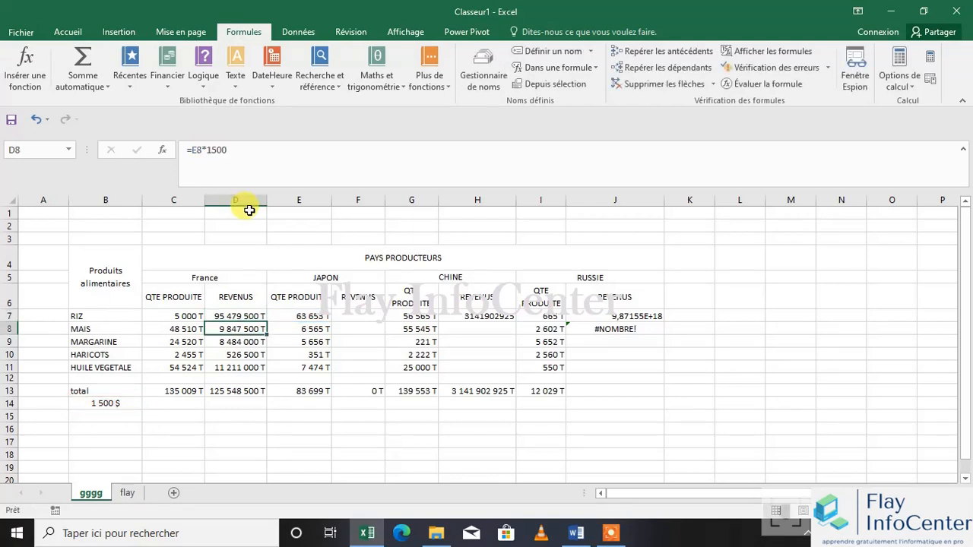
- Fill the =E7*$B$14 formula from D7 down through D11 and check the formula copied into D11
{"action": "left_click", "coordinate": [248, 318]}
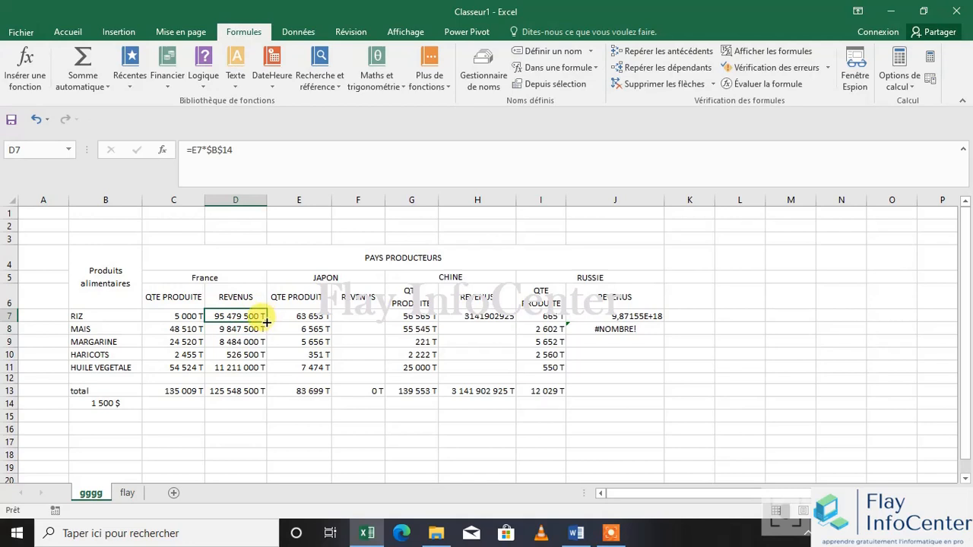
{"action": "left_click_drag", "start_coordinate": [266, 323], "coordinate": [264, 370]}
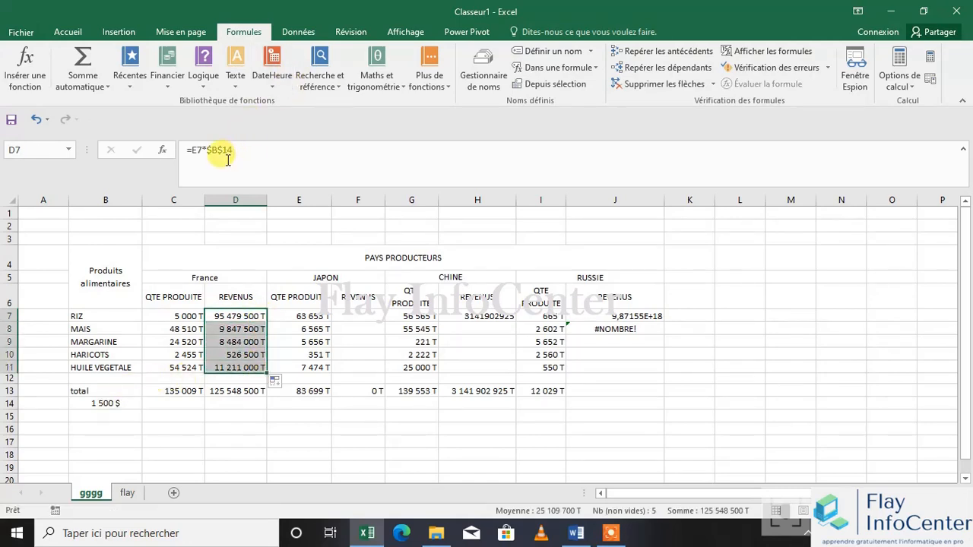
{"action": "left_click", "coordinate": [253, 364]}
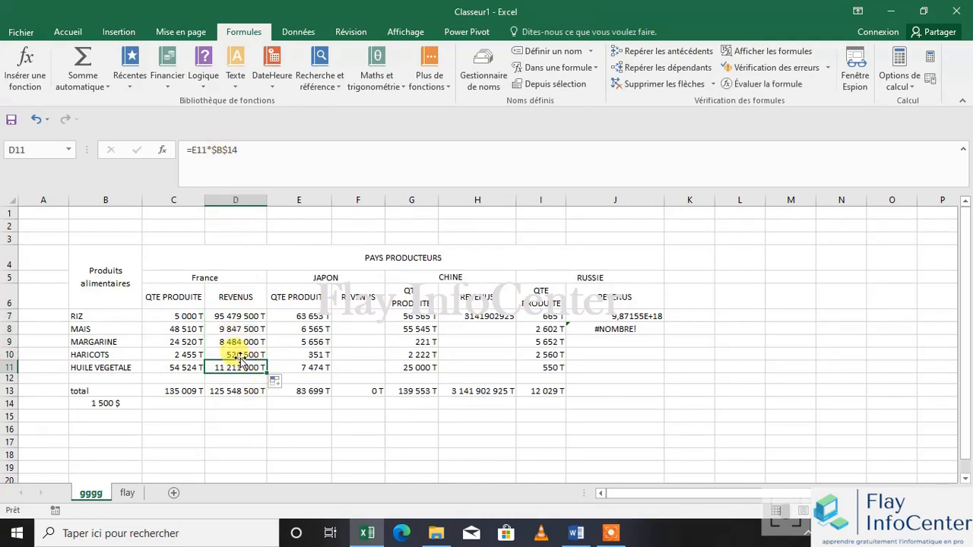
- Set the unit value in cell B14 to 2500
{"action": "left_click", "coordinate": [120, 404]}
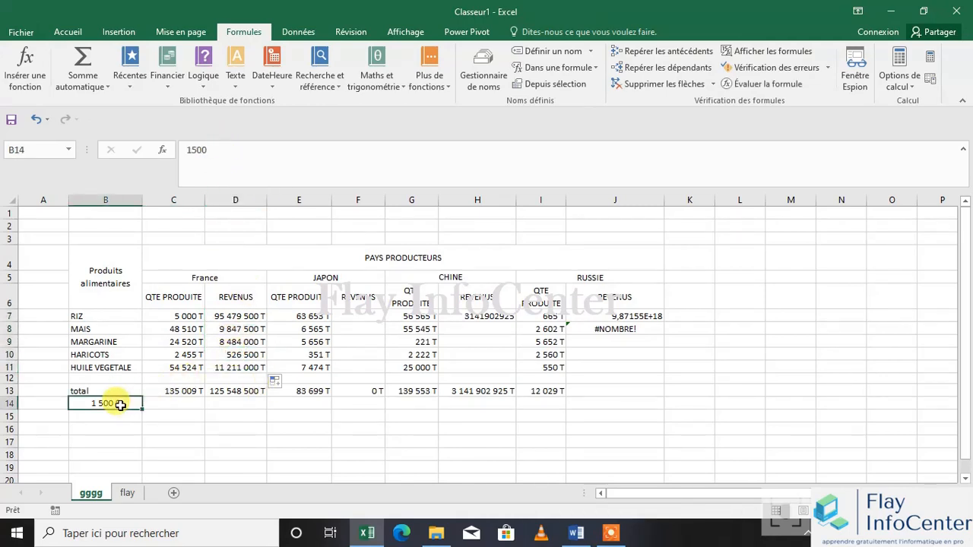
{"action": "type", "text": "25000"}
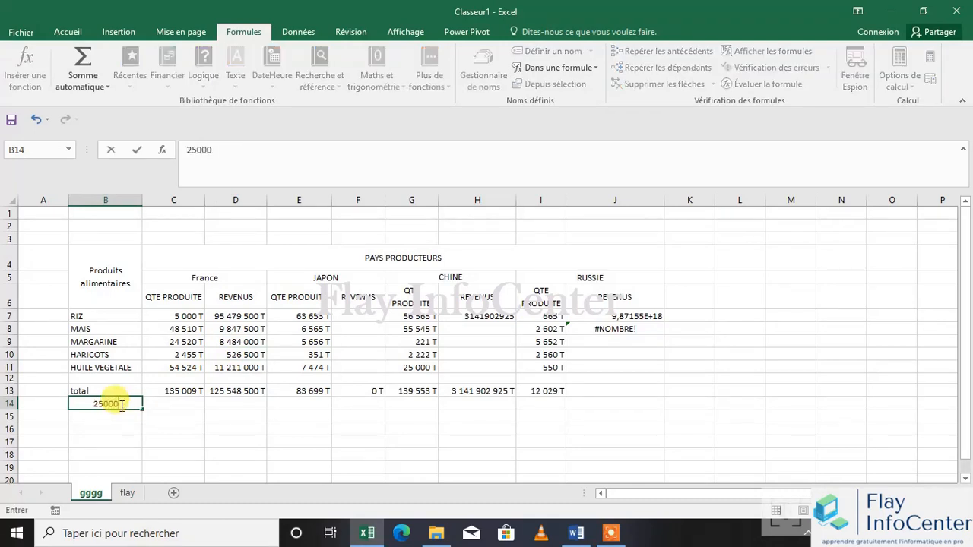
{"action": "key", "text": "BackSpace"}
{"action": "key", "text": "Return"}
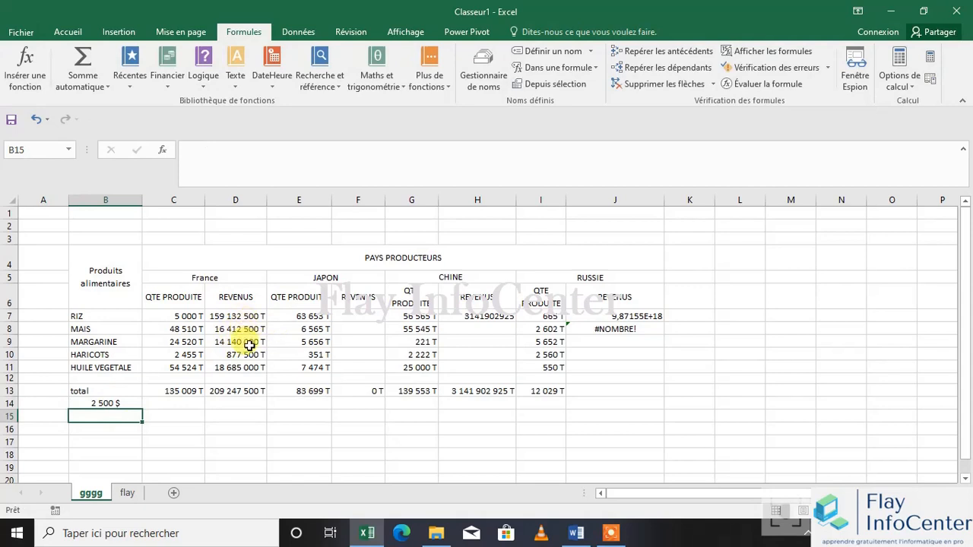